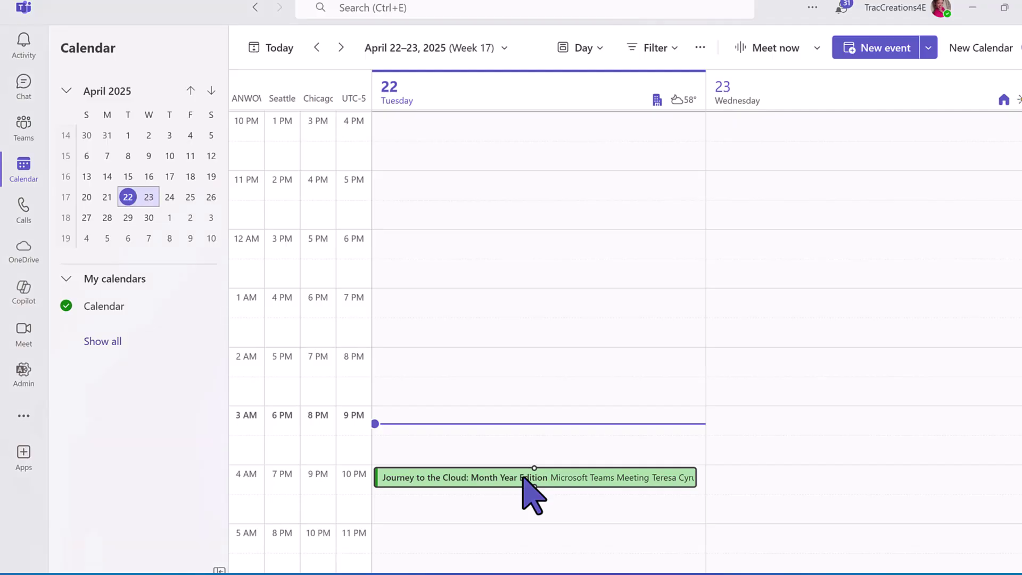
Step: Open the Journey to the Cloud meeting on 4/22/2025, 10:00 PM in the Teams calendar to see its details
left_click(523, 475)
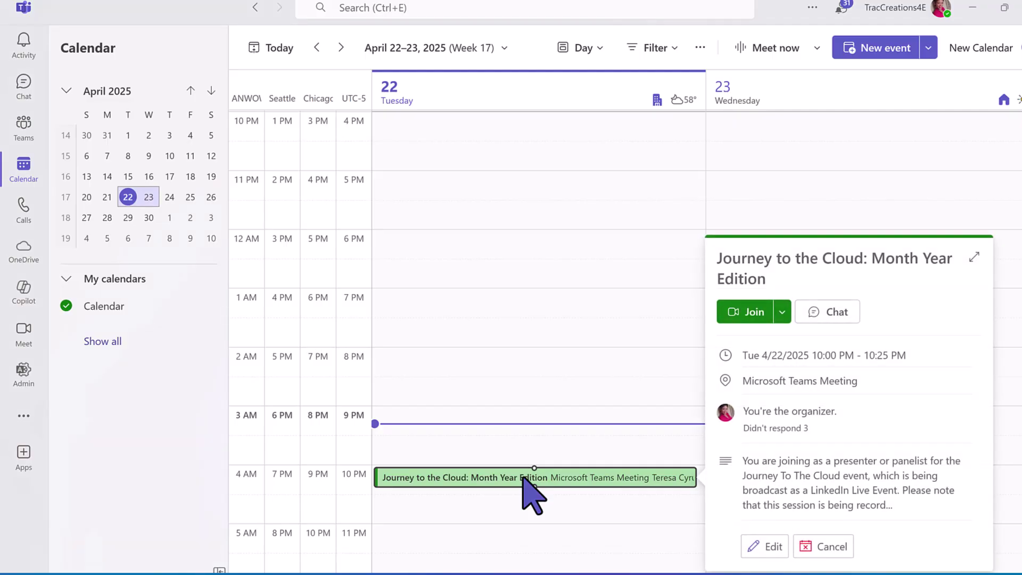
Step: Expand the Journey to the Cloud details card into the full meeting window
left_click(975, 257)
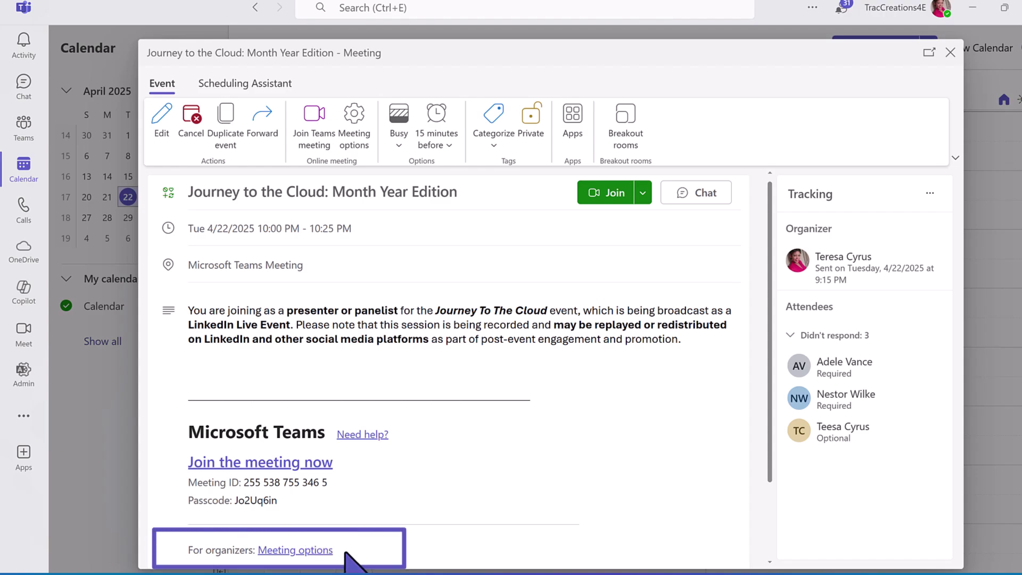
Step: In Meeting options, switch on Record and transcribe automatically, with English (US) as the spoken language
left_click(327, 550)
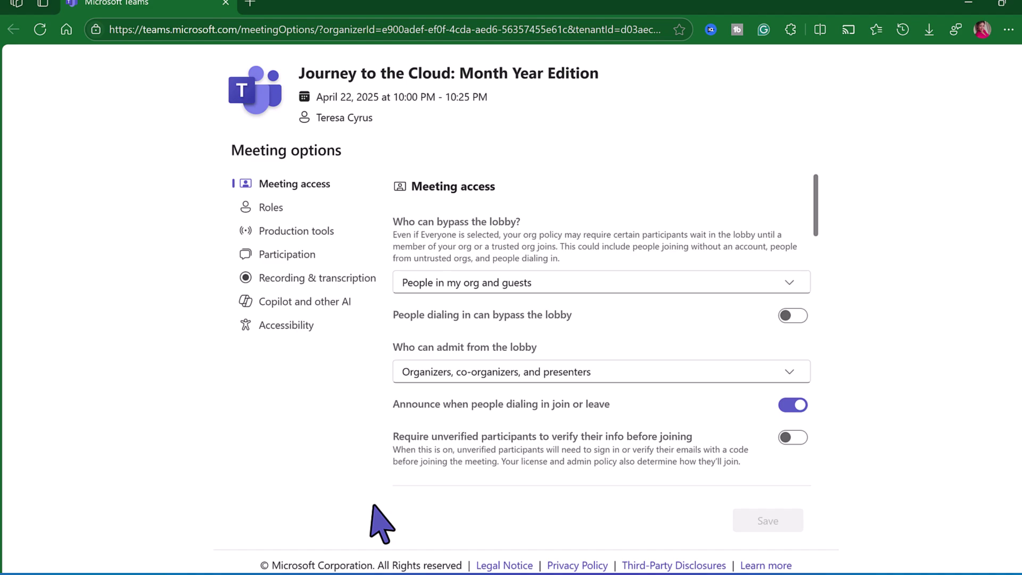
scroll(525, 266, "down", 5)
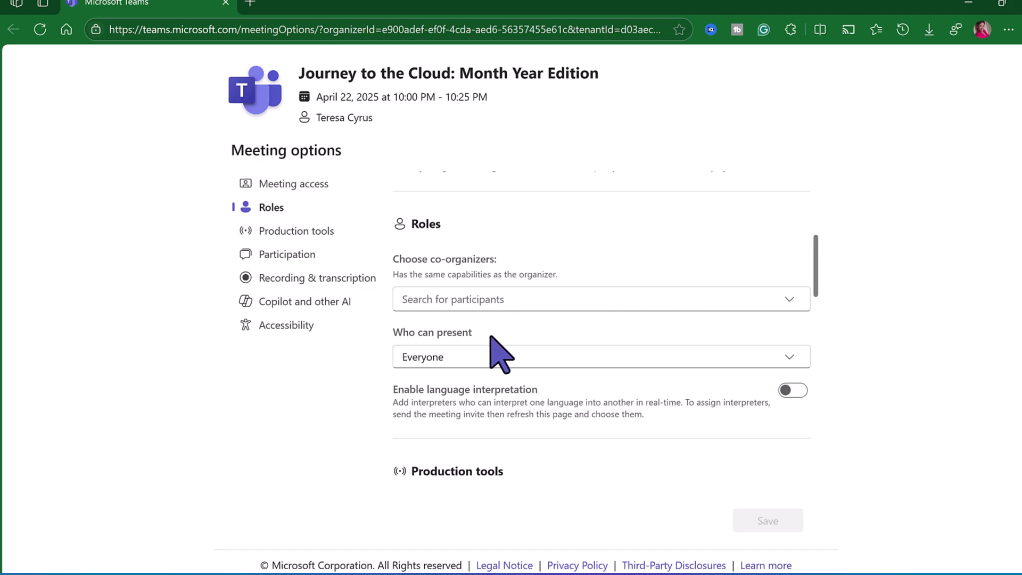
scroll(491, 337, "down", 3)
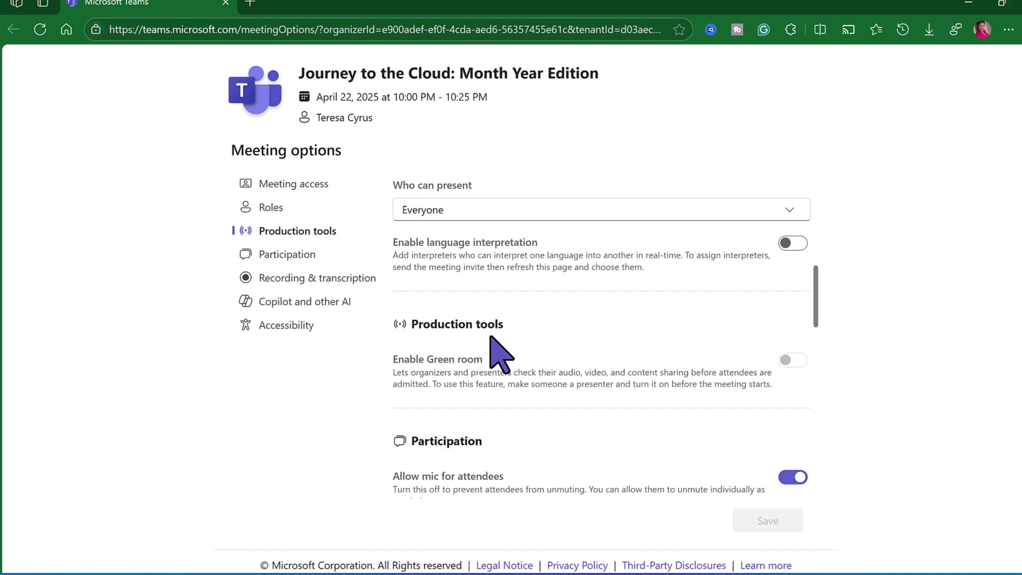
scroll(492, 329, "down", 2)
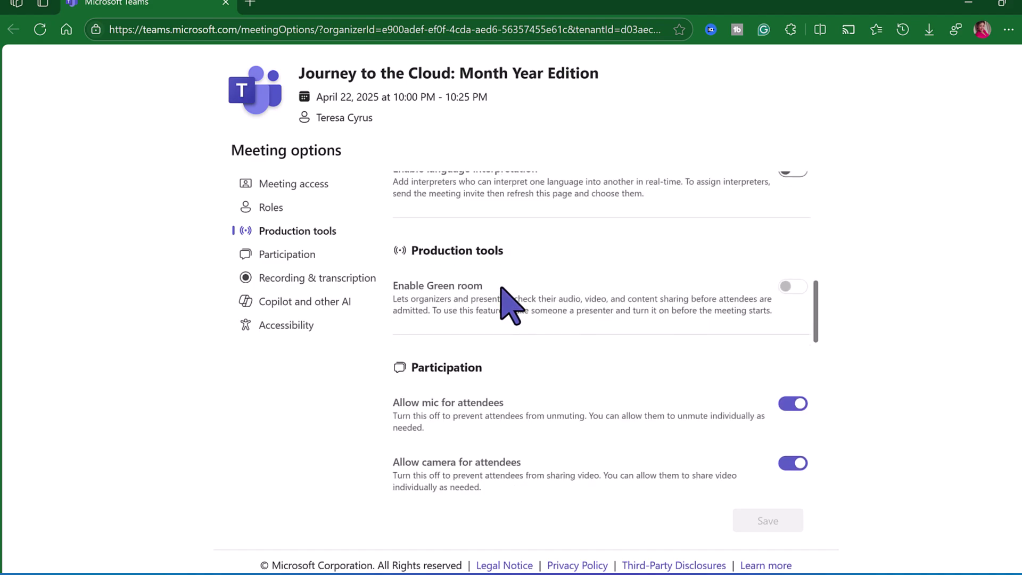
scroll(510, 305, "down", 4)
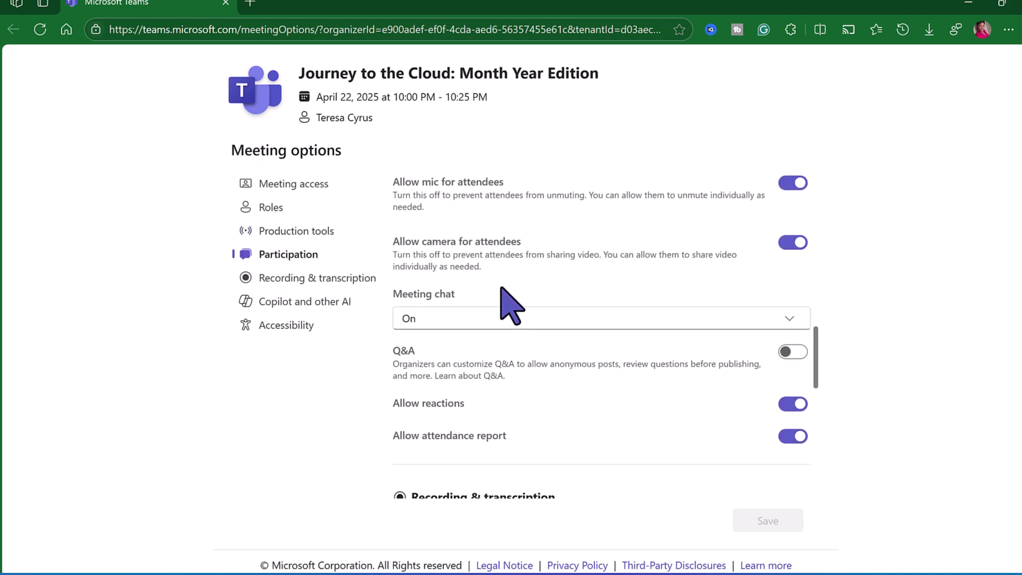
scroll(502, 288, "down", 3)
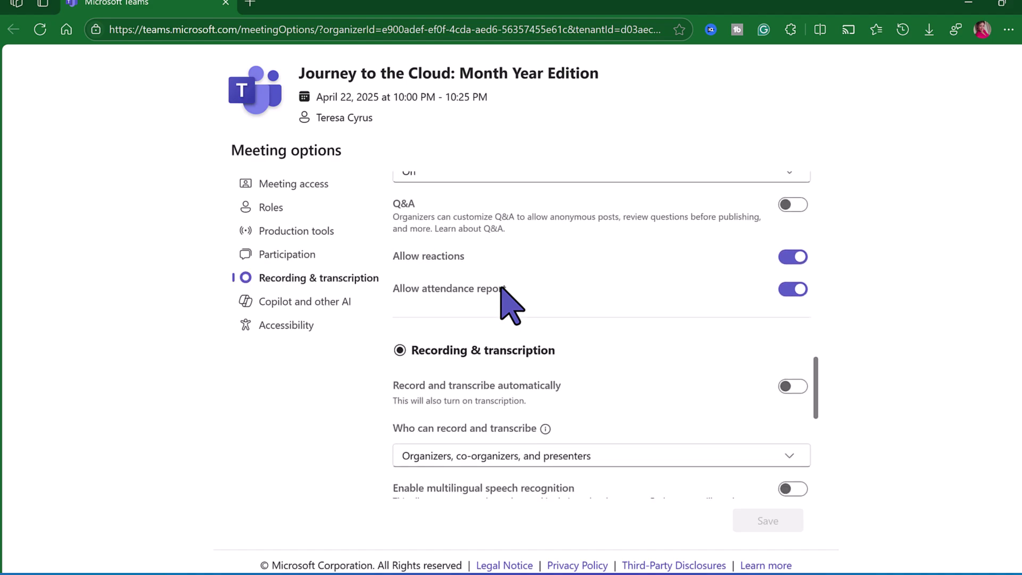
scroll(502, 291, "down", 1)
left_click(790, 388)
scroll(678, 379, "down", 3)
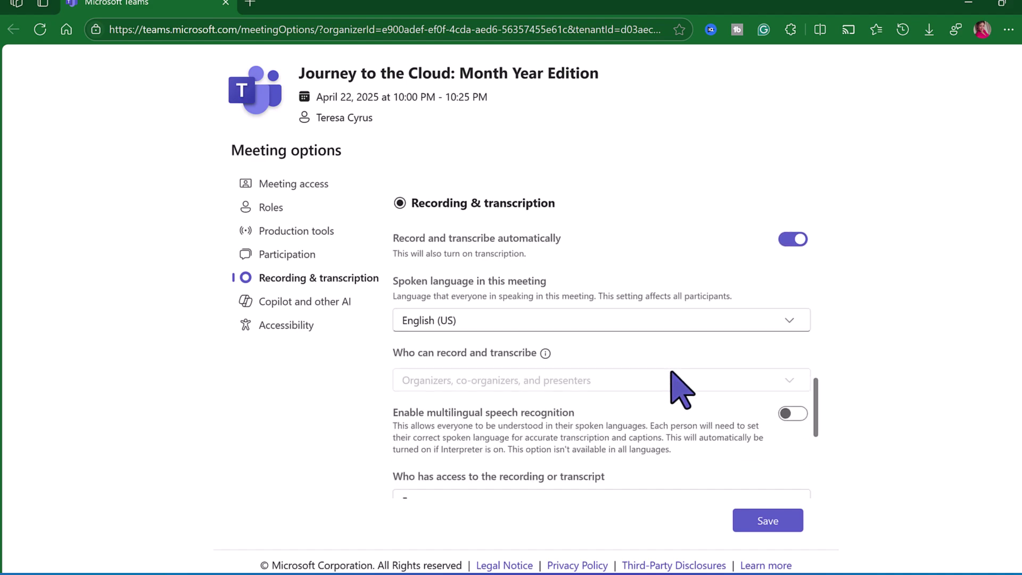
scroll(678, 388, "down", 2)
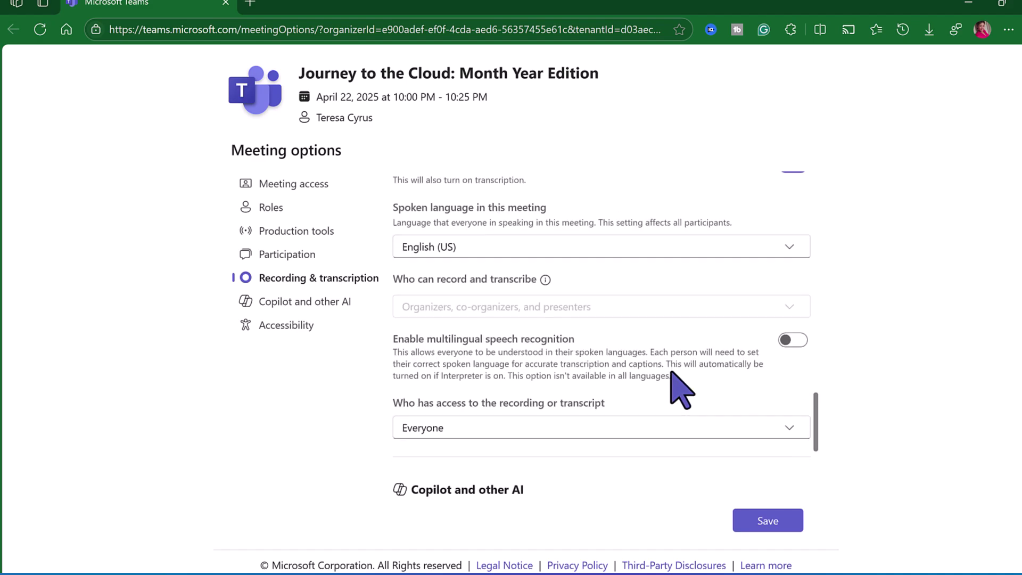
scroll(682, 391, "down", 2)
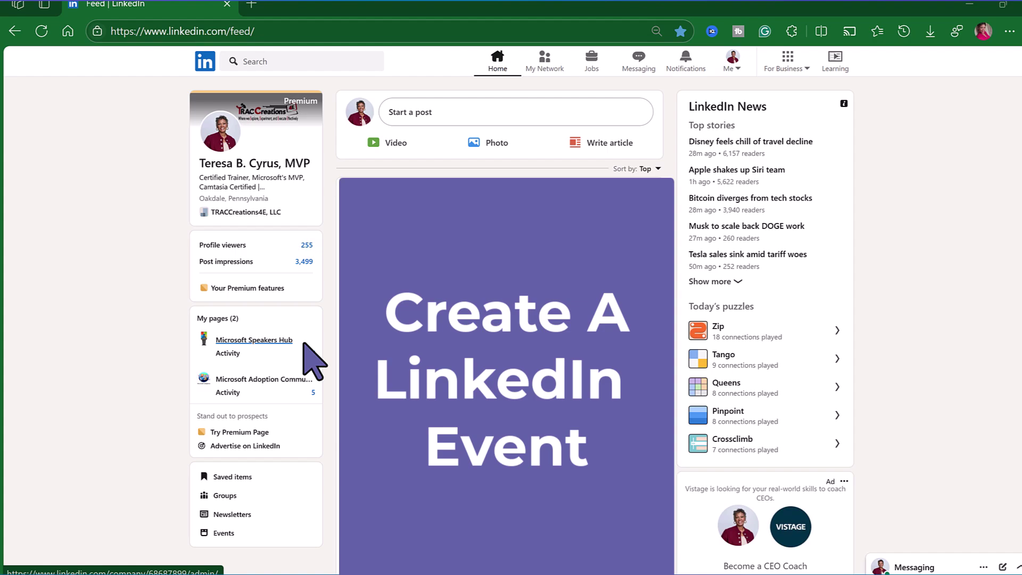
Step: Open the Microsoft Speakers Hub page admin view and list its events, showing no upcoming ones
left_click(303, 343)
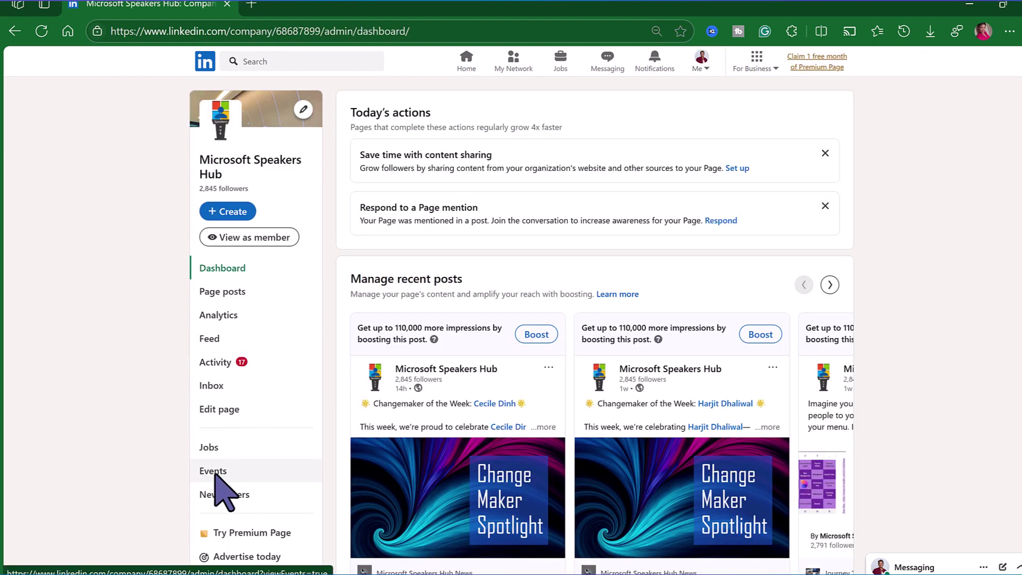
left_click(214, 473)
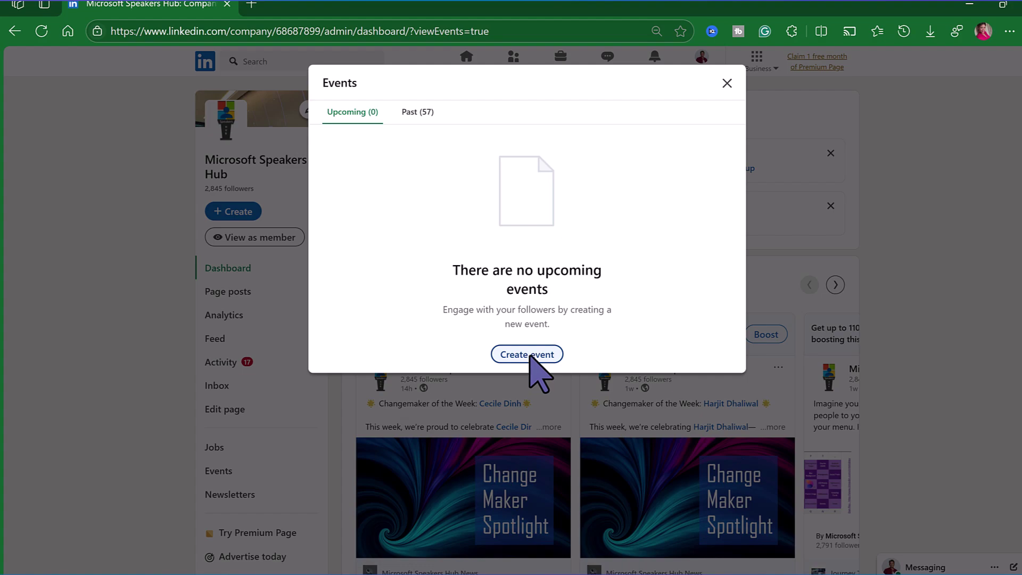
Step: Start a new online event for Microsoft Speakers Hub, keeping LinkedIn Live as the event format
left_click(531, 355)
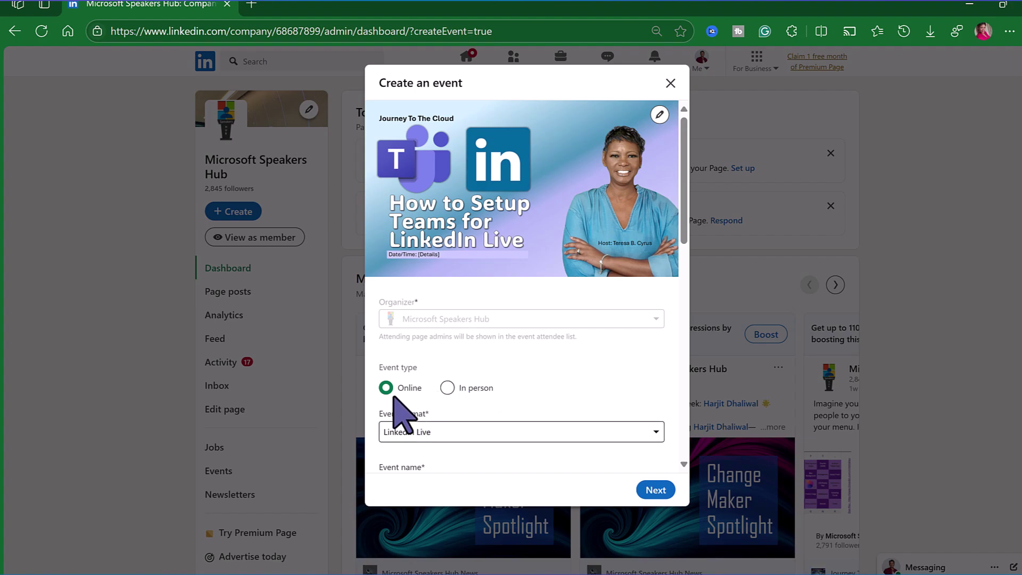
left_click(658, 430)
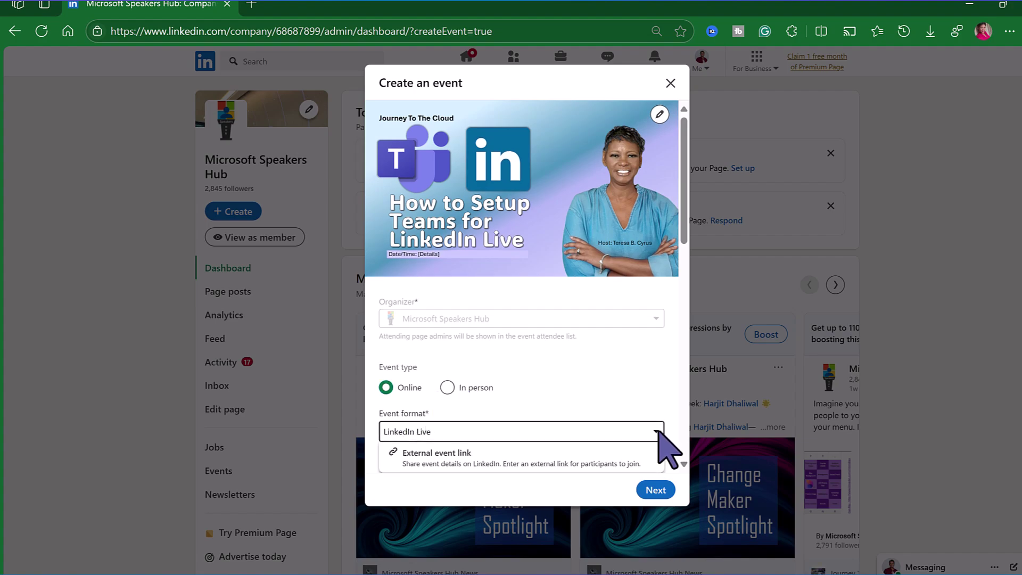
scroll(564, 468, "down", 2)
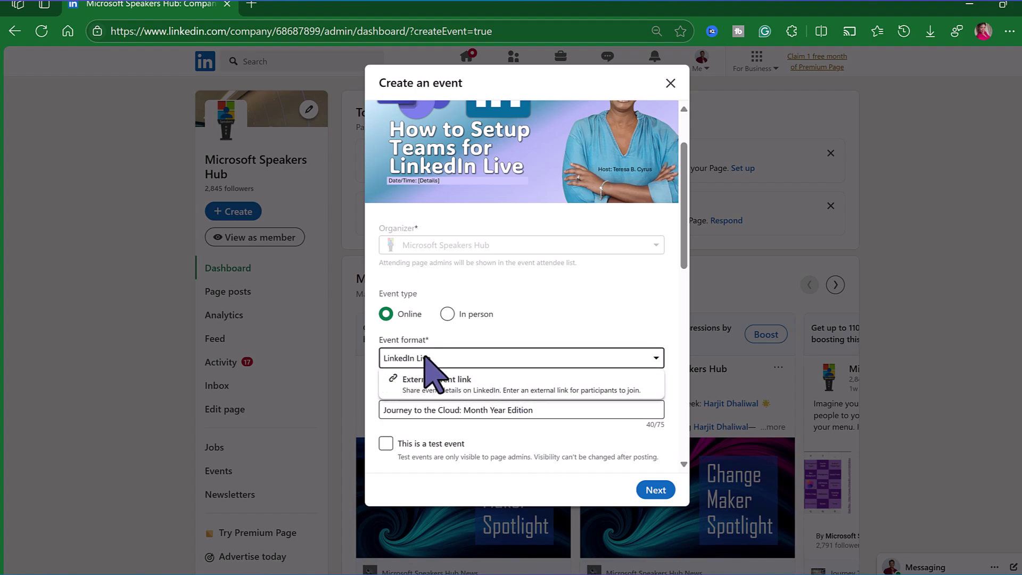
left_click(535, 432)
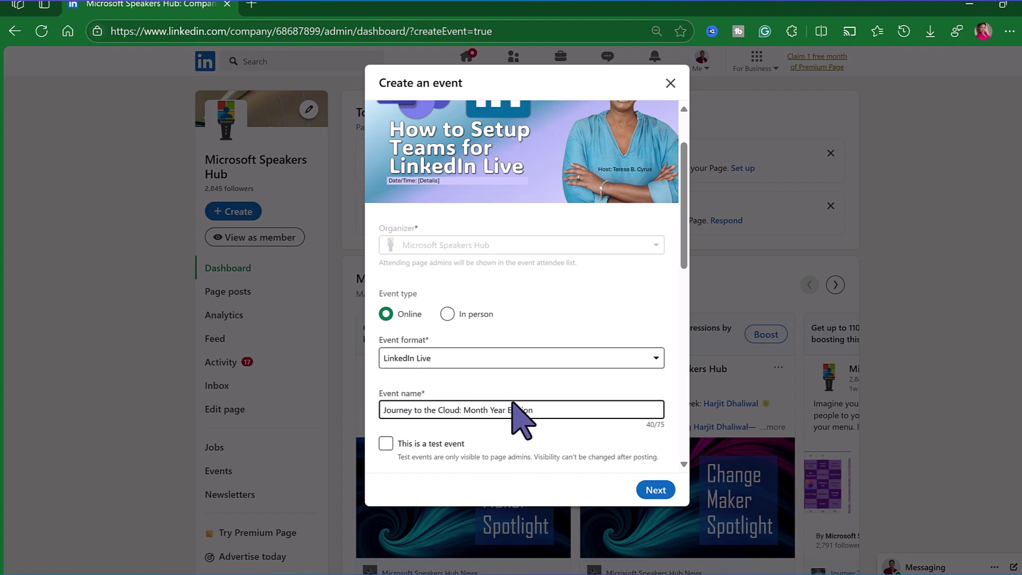
scroll(544, 407, "down", 2)
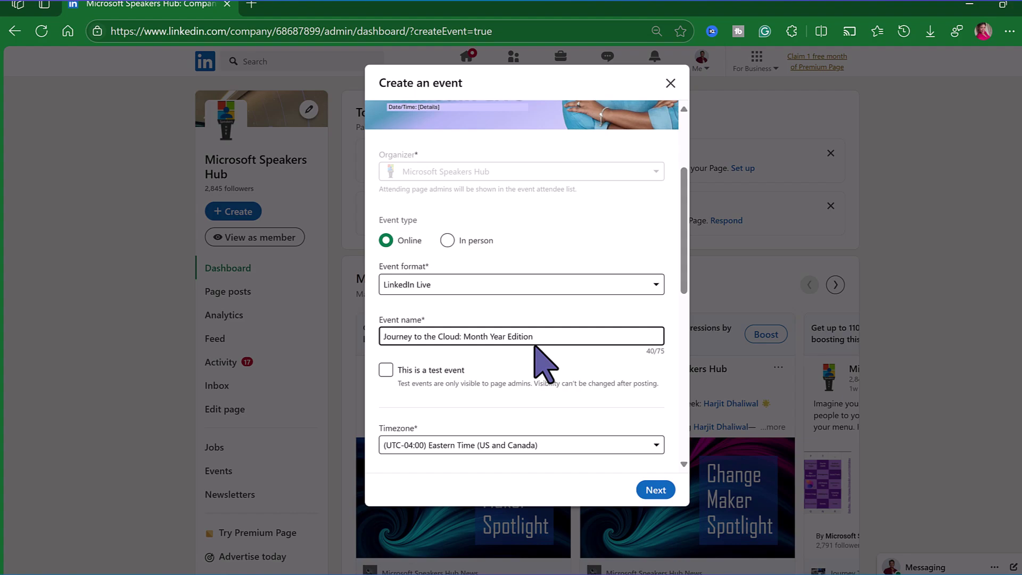
Step: Review the draft's Eastern Time zone, 4/22/2025 10:00 PM start, description and one added speaker
scroll(591, 320, "down", 4)
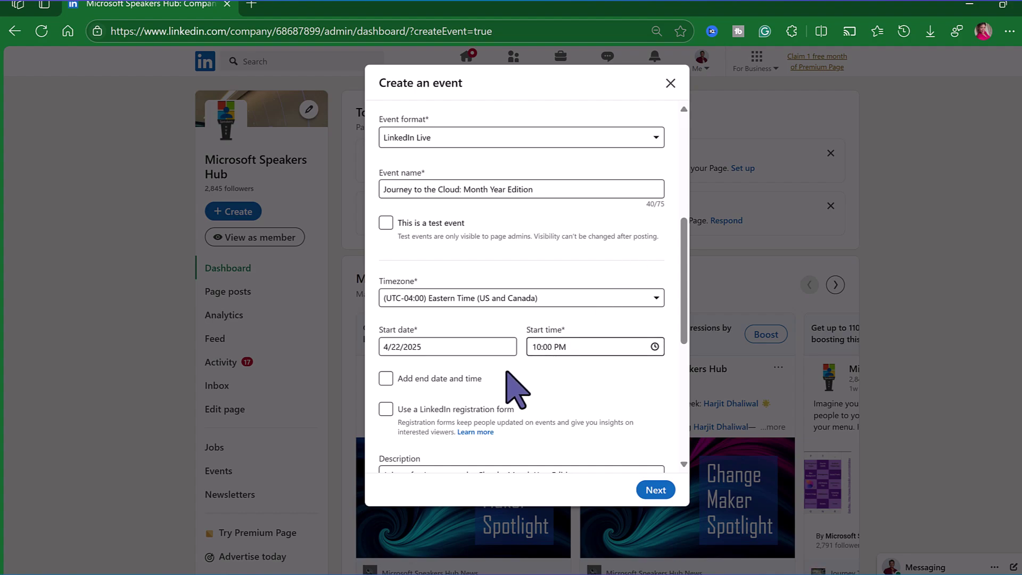
scroll(601, 367, "down", 1)
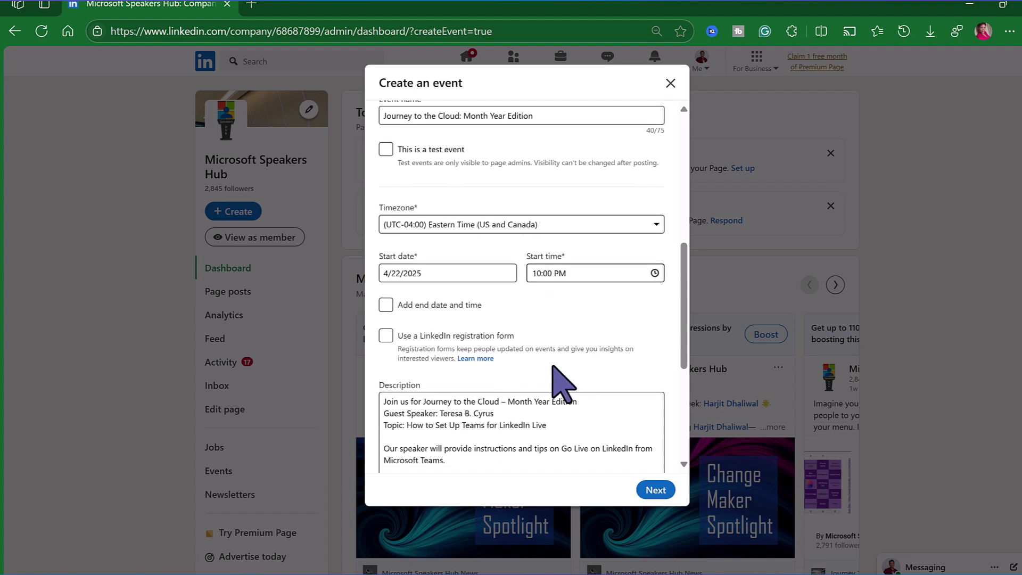
scroll(553, 367, "down", 1)
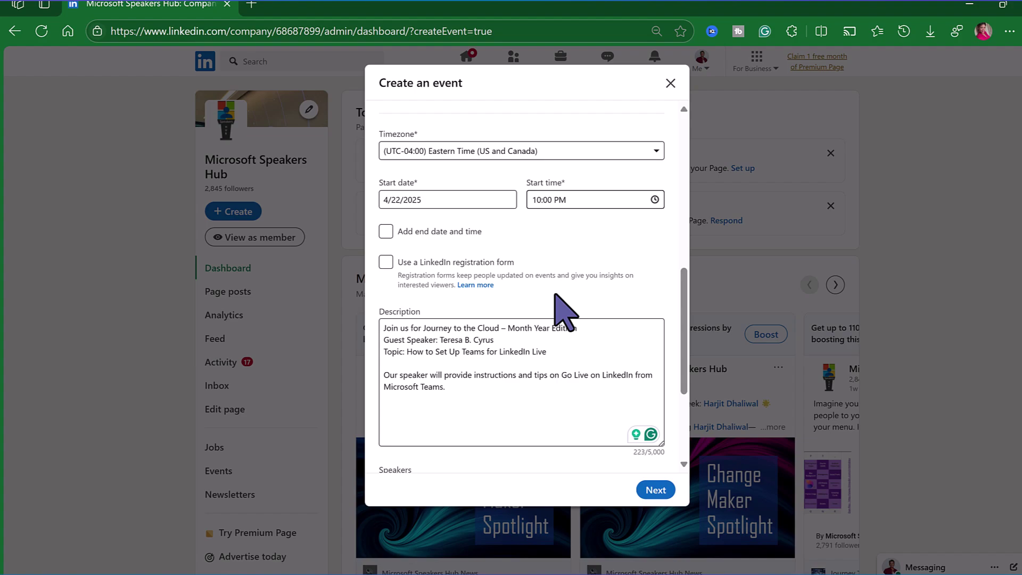
scroll(555, 299, "down", 1)
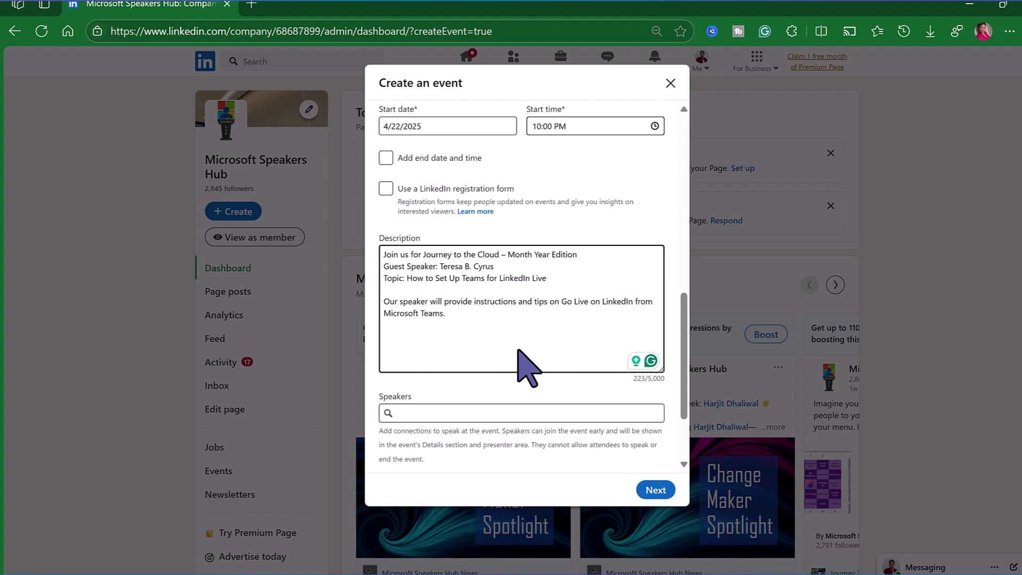
scroll(519, 351, "down", 2)
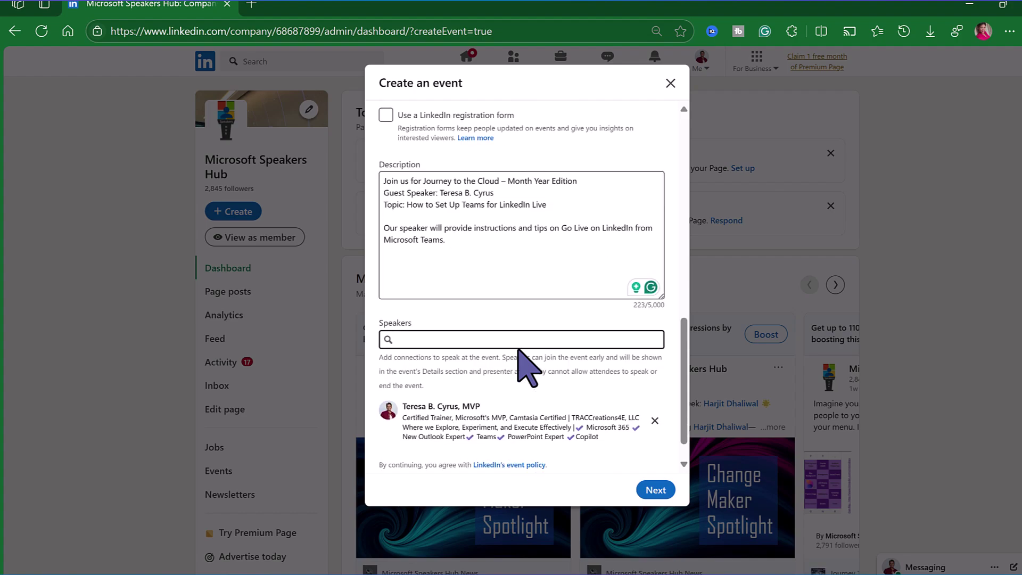
scroll(469, 381, "down", 1)
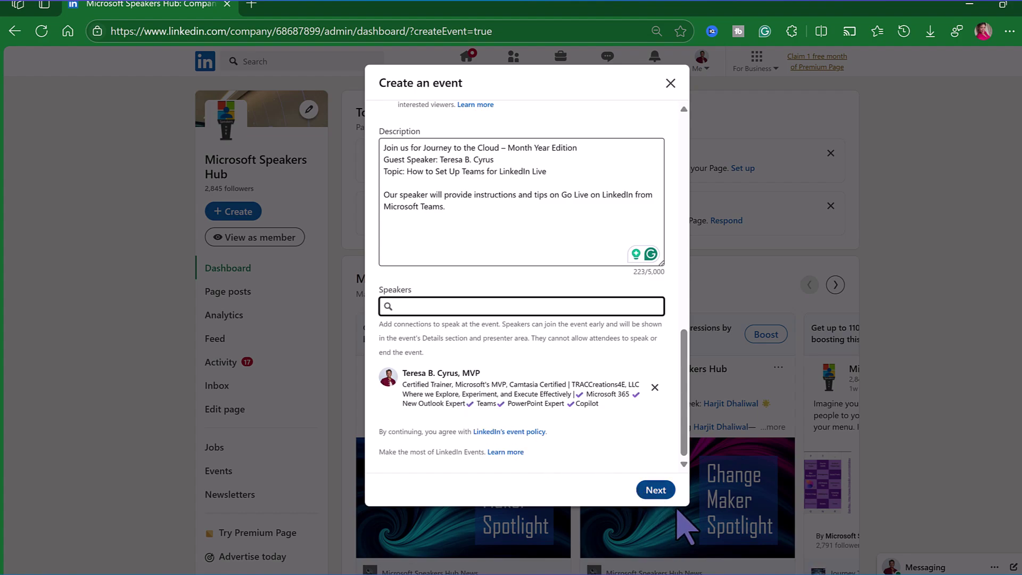
Step: Continue to the announcement post and paste the description with #microsoftteams and #testdelete hashtags
left_click(656, 490)
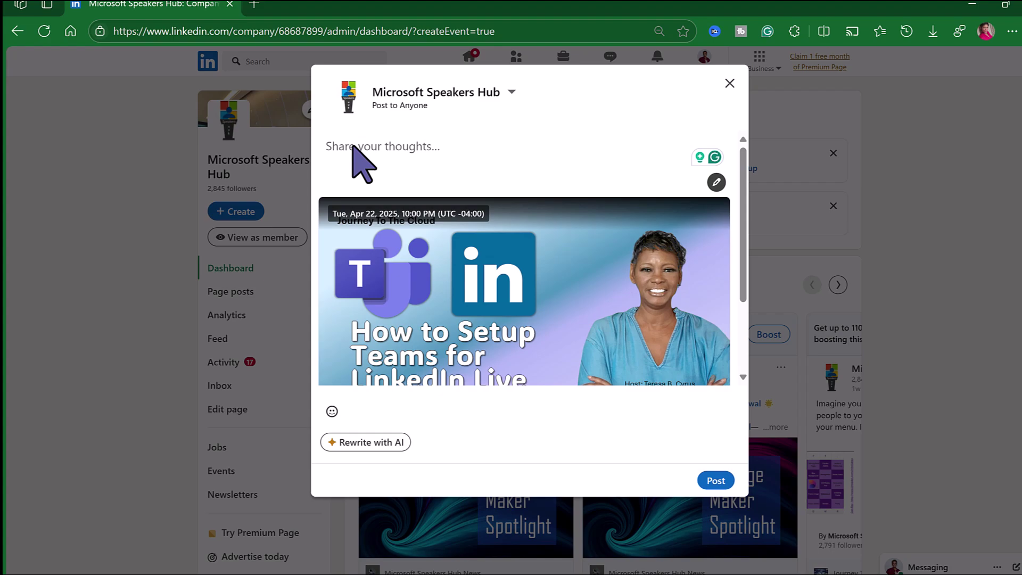
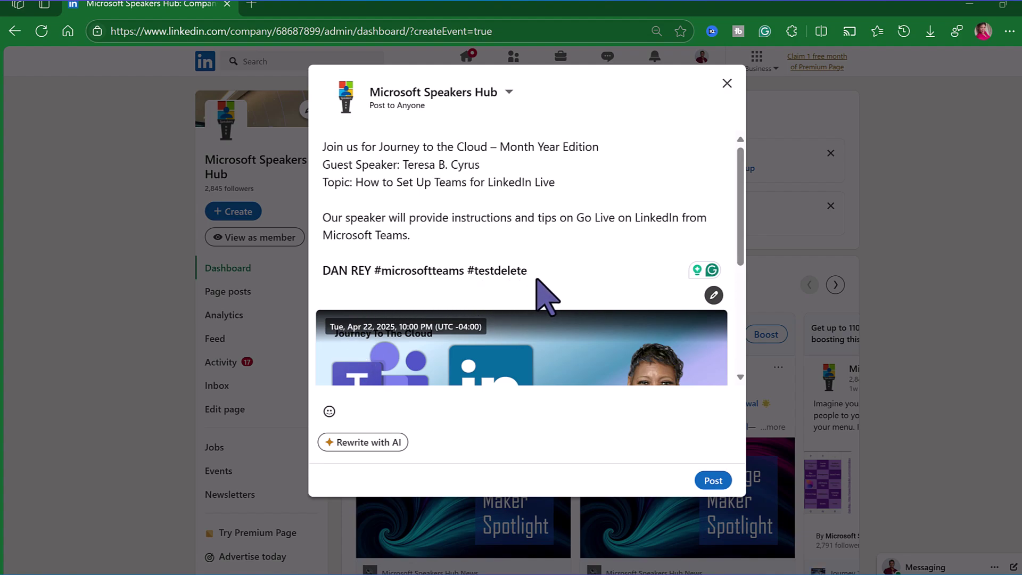
scroll(602, 266, "down", 3)
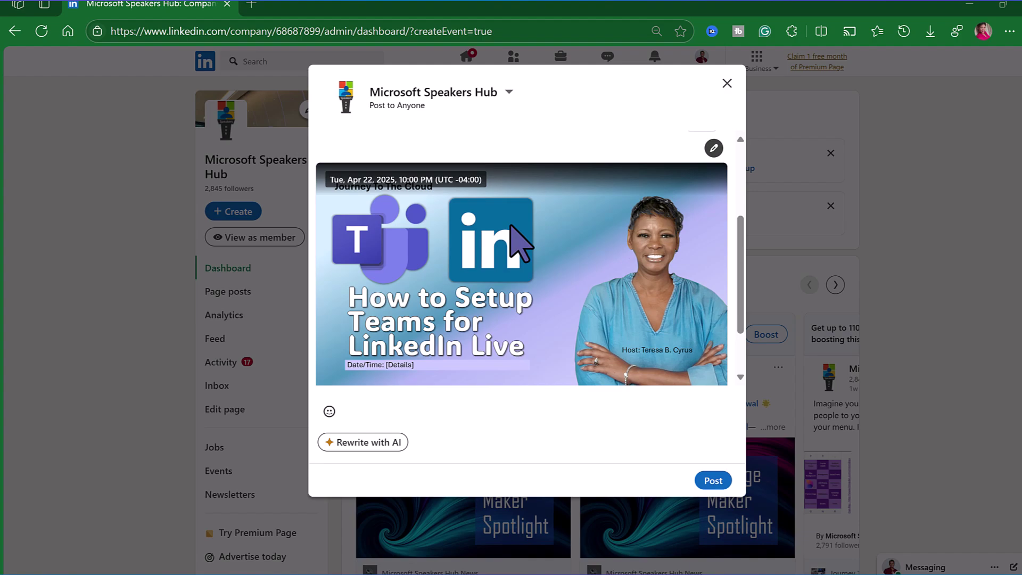
Step: Publish the announcement, then open the Journey to the Cloud event from the page's upcoming events
left_click(733, 478)
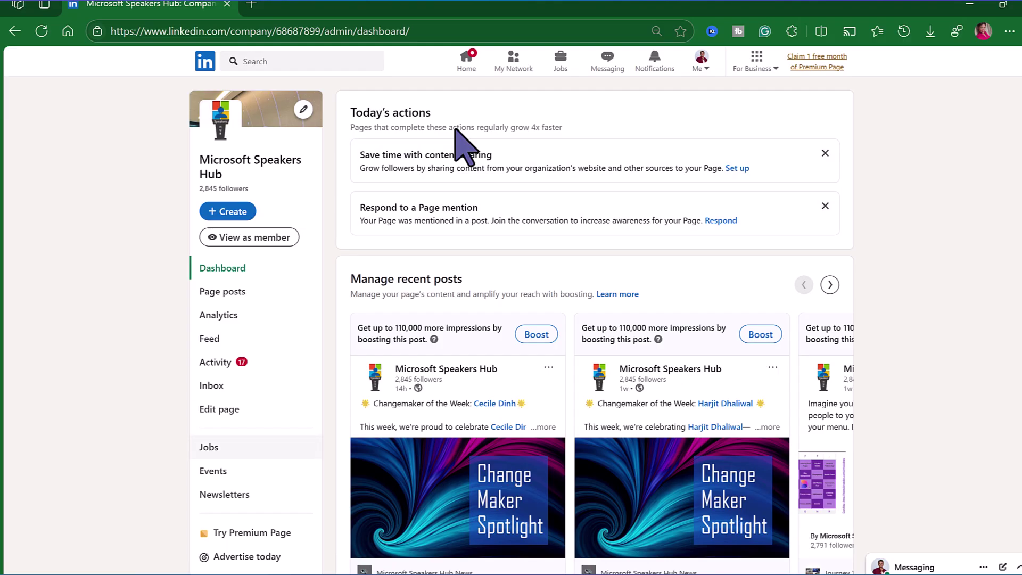
left_click(238, 475)
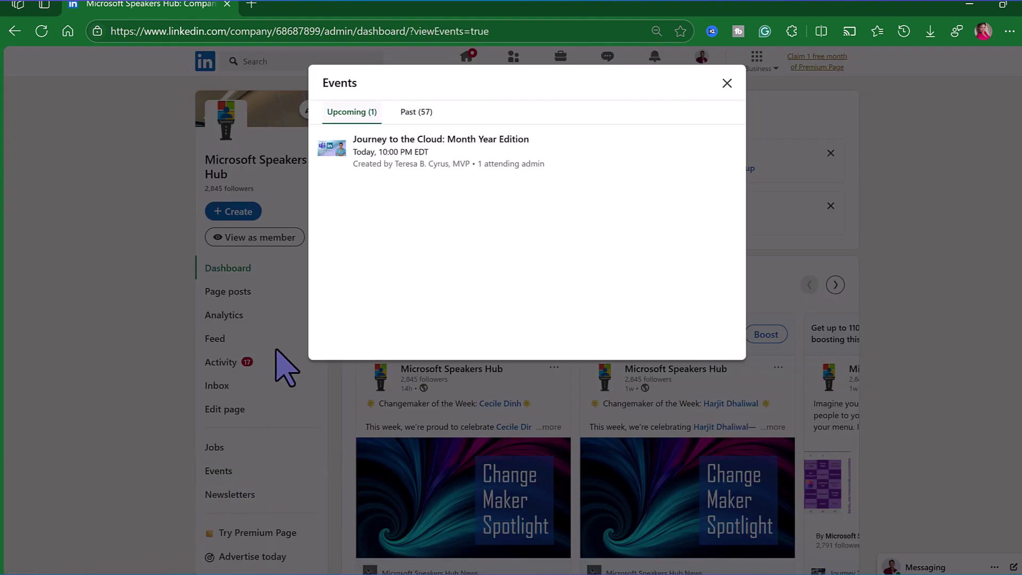
left_click(450, 158)
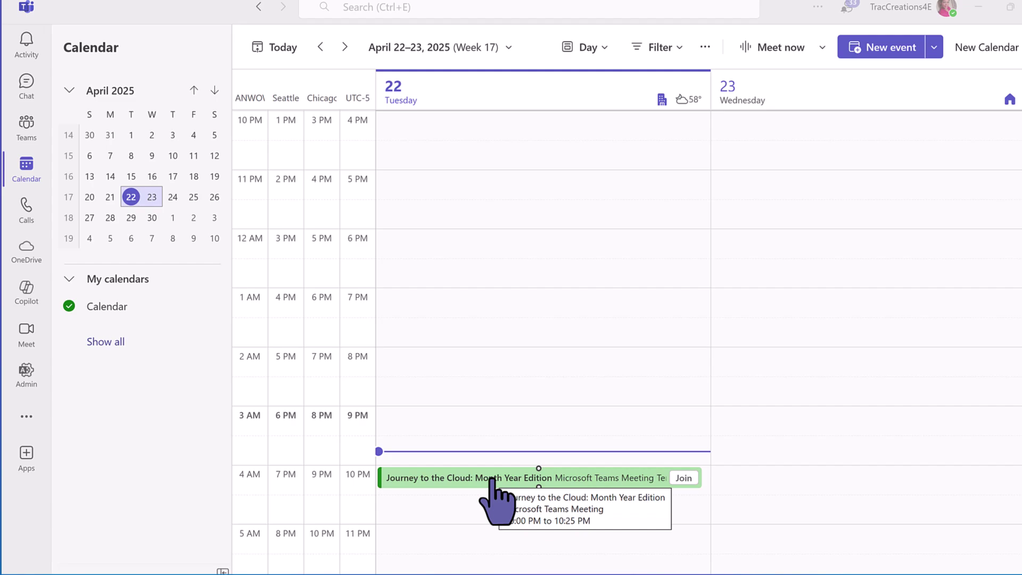
Step: Join the Journey to the Cloud meeting with computer audio and stop its automatic recording and transcription
left_click(686, 478)
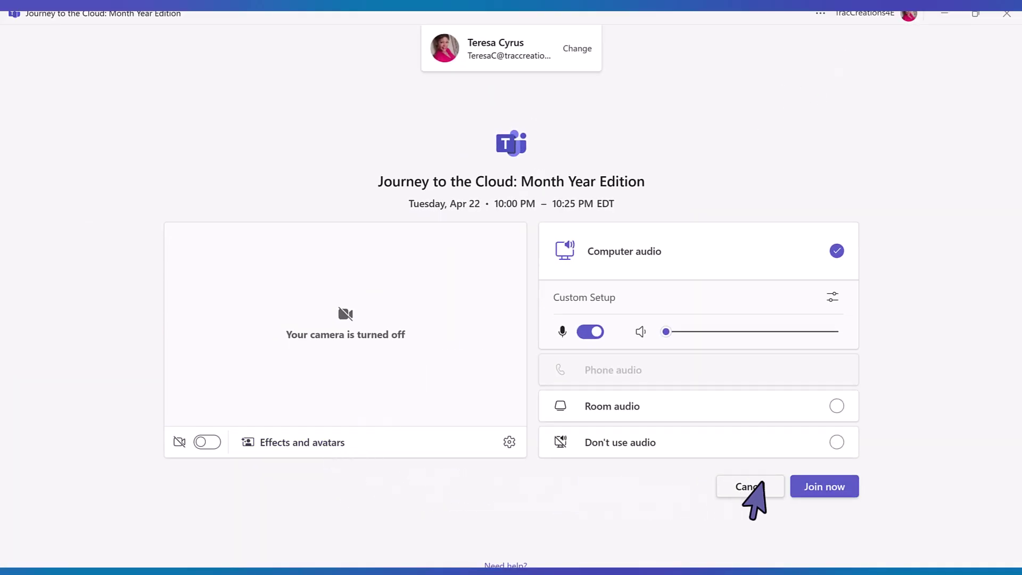
left_click(824, 486)
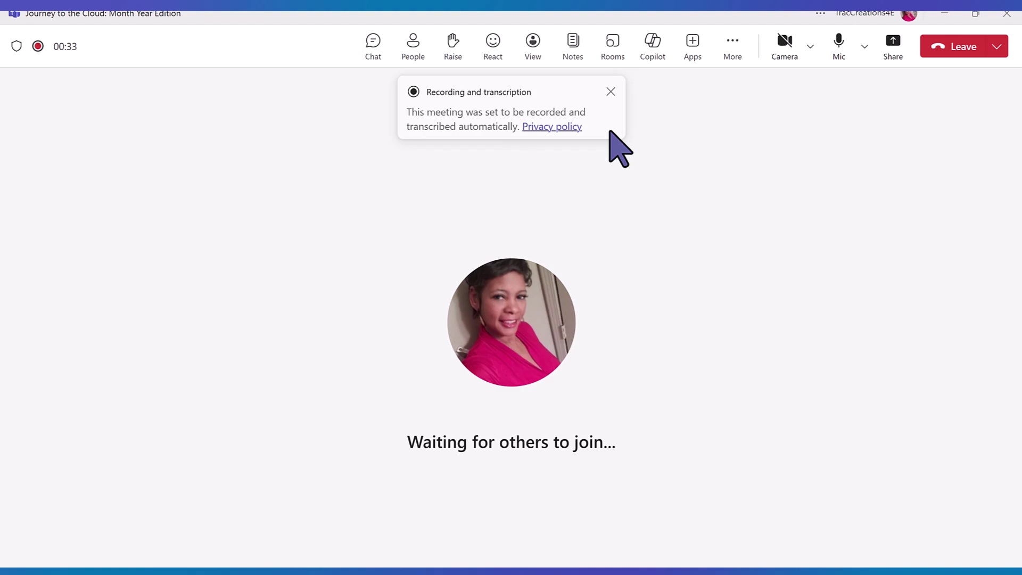
left_click(733, 45)
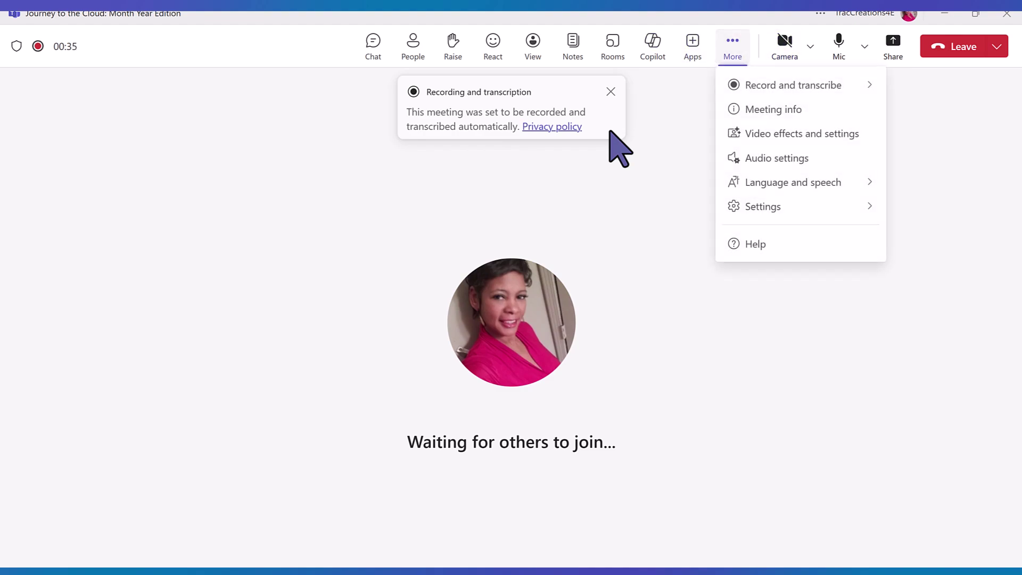
mouse_move(786, 95)
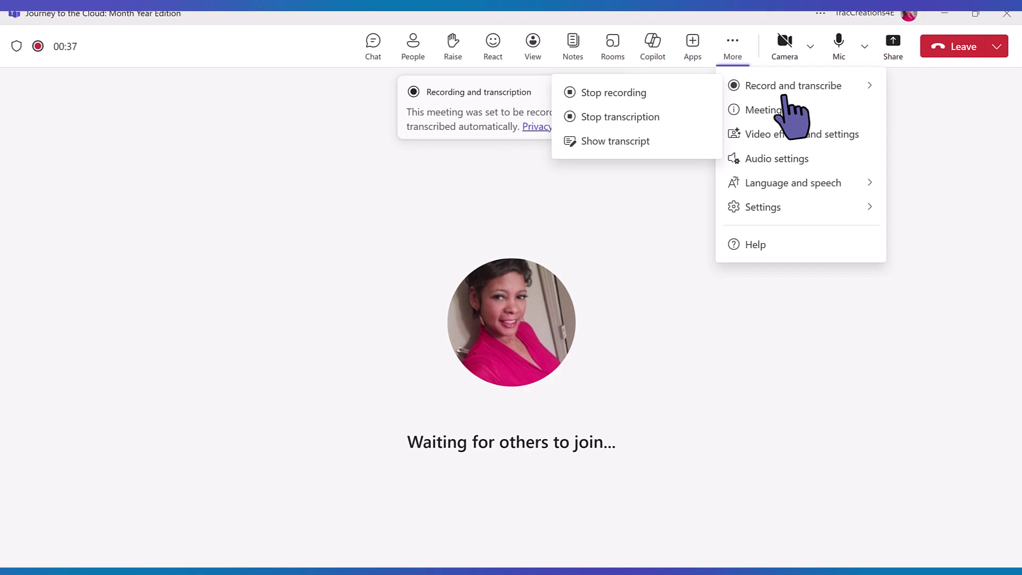
left_click(635, 95)
left_click(603, 314)
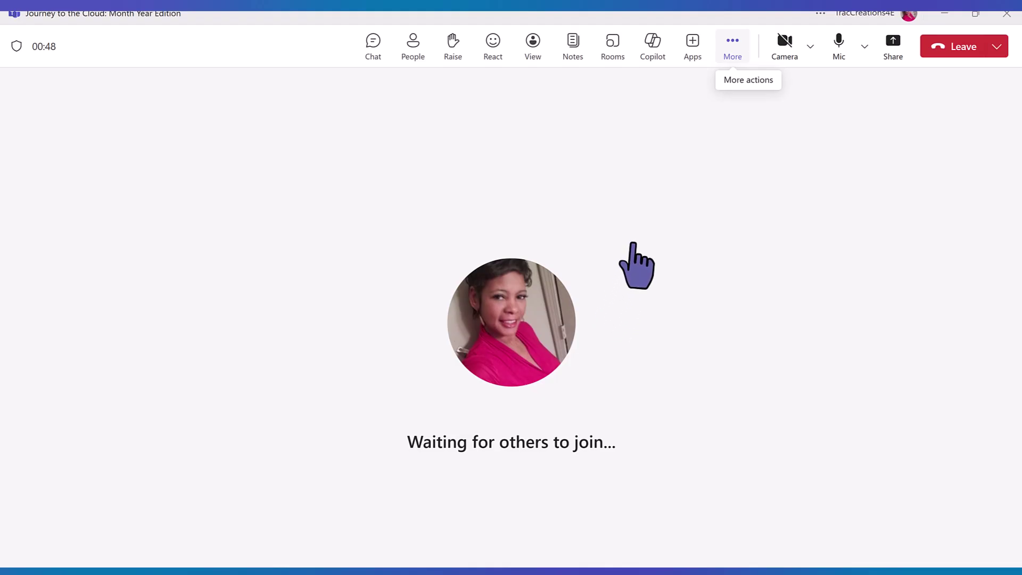
Step: Add the Custom Streaming app to the meeting and save it to open its stream URL and key settings
left_click(695, 58)
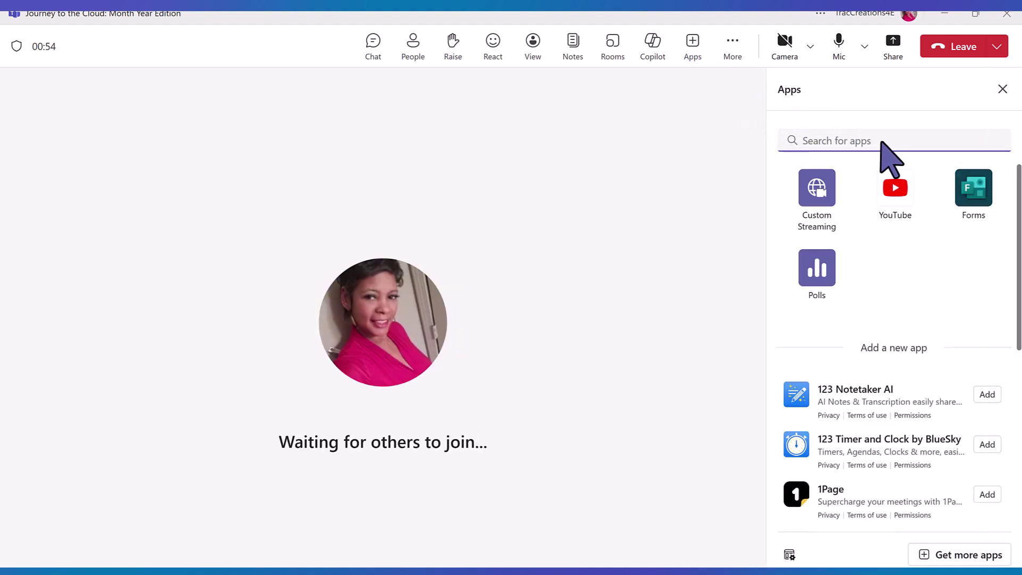
left_click(847, 217)
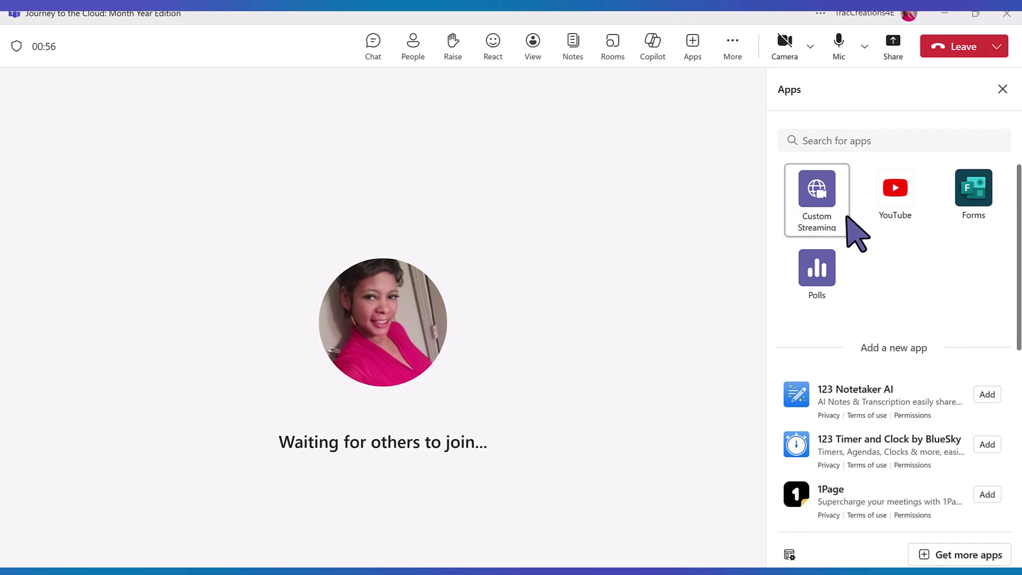
left_click(847, 218)
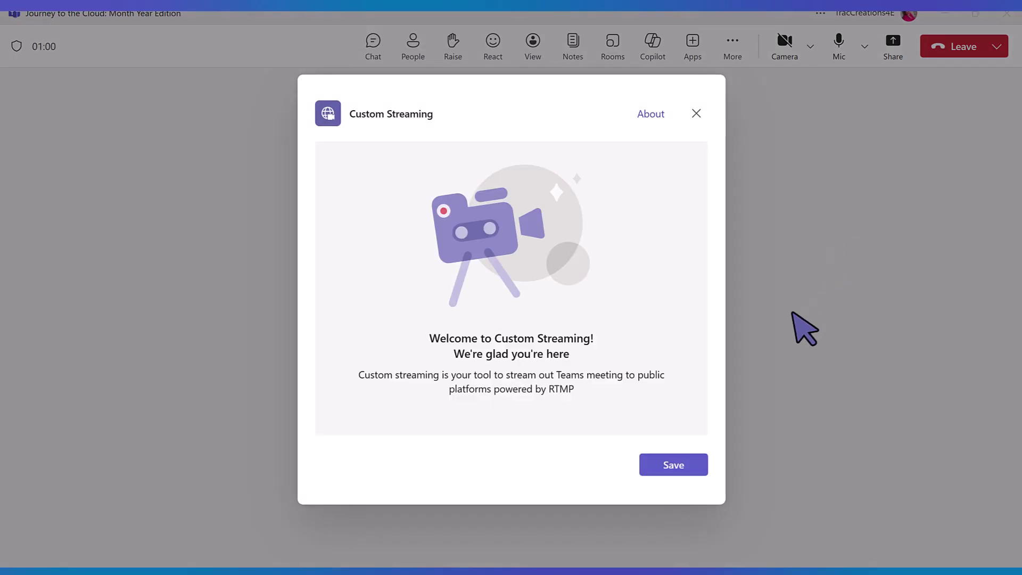
left_click(701, 473)
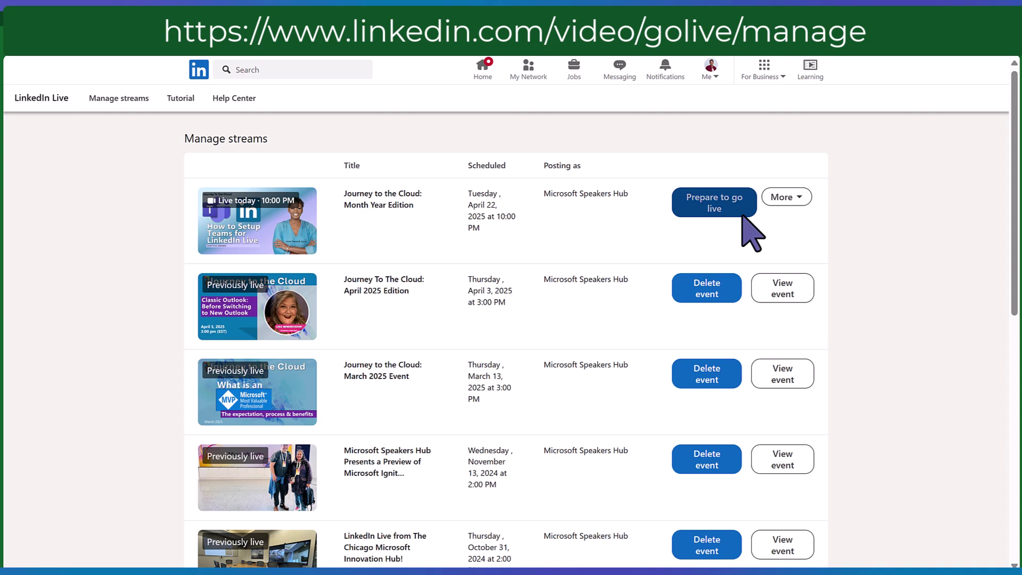
Step: Set up the Journey to the Cloud stream in region US, Northeast and generate its stream URL and key
left_click(744, 216)
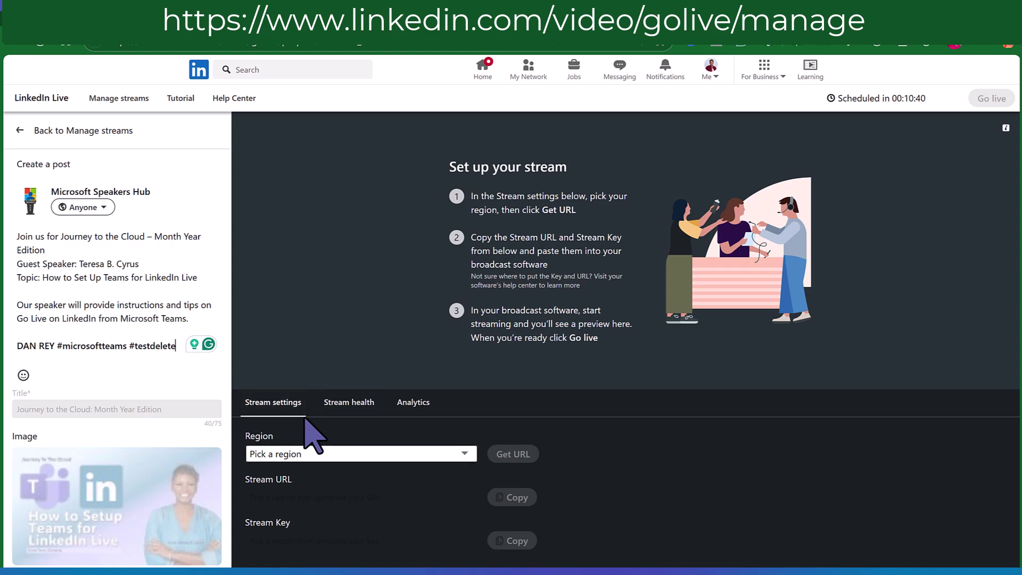
left_click(314, 450)
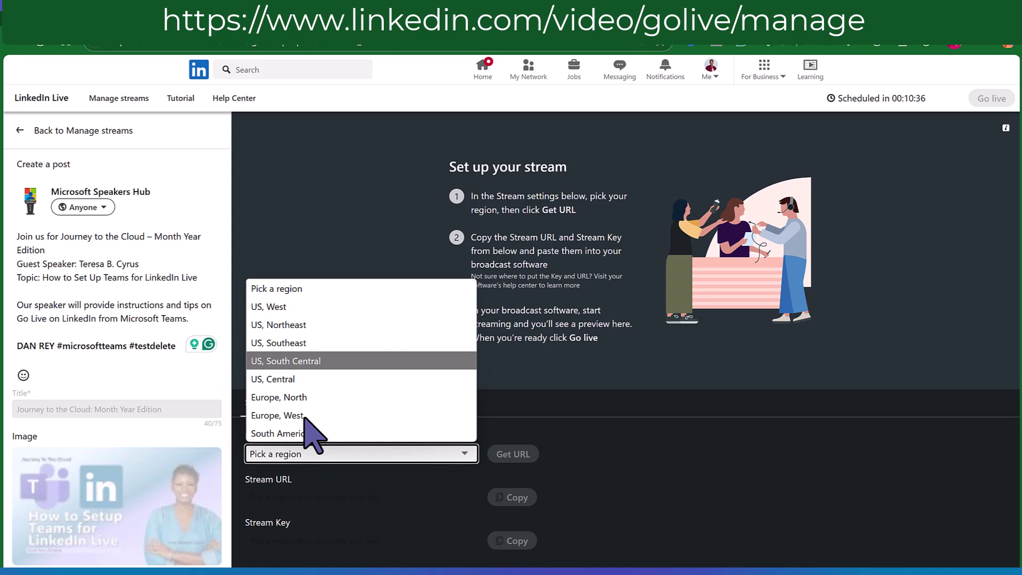
left_click(330, 325)
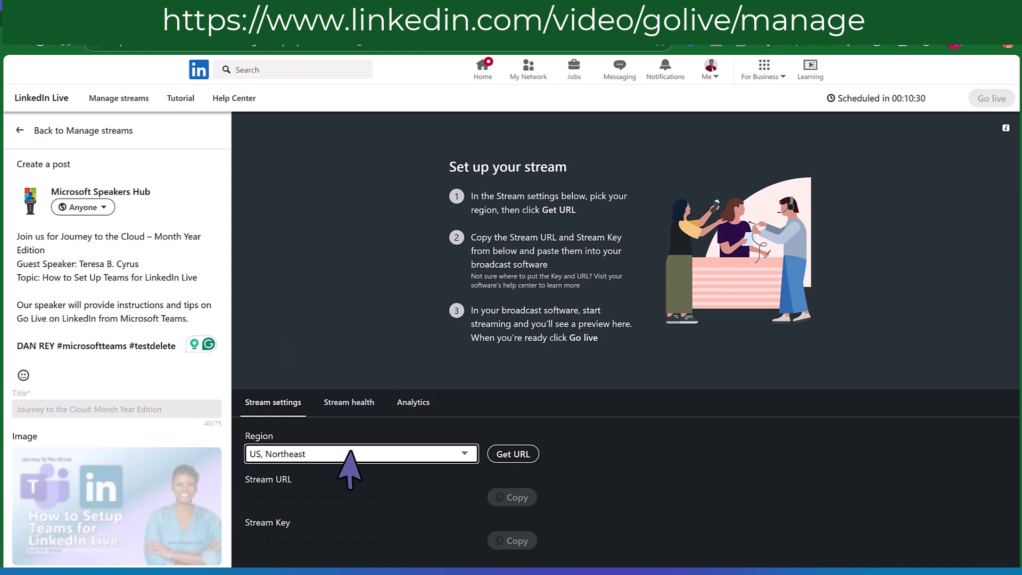
left_click(519, 456)
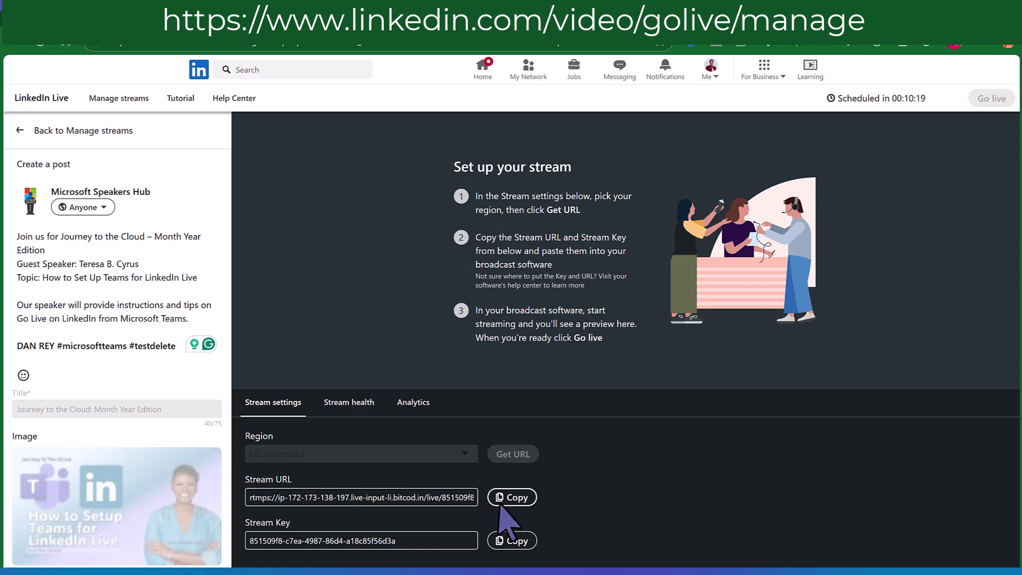
Step: Copy LinkedIn's stream URL into the Teams Custom Streaming Stream URL field
left_click(534, 503)
key("alt+Tab")
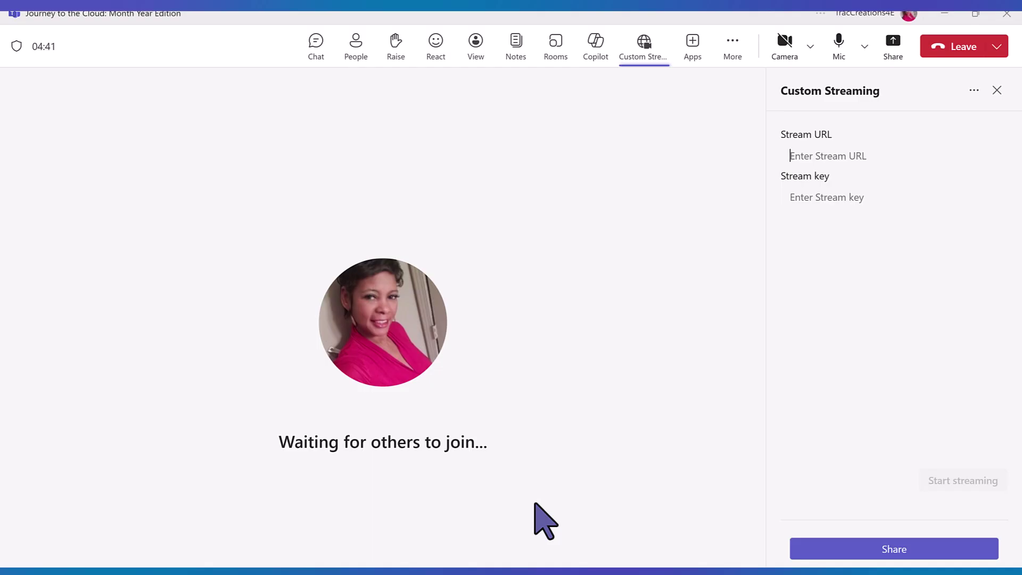
left_click(863, 160)
key("ctrl+v")
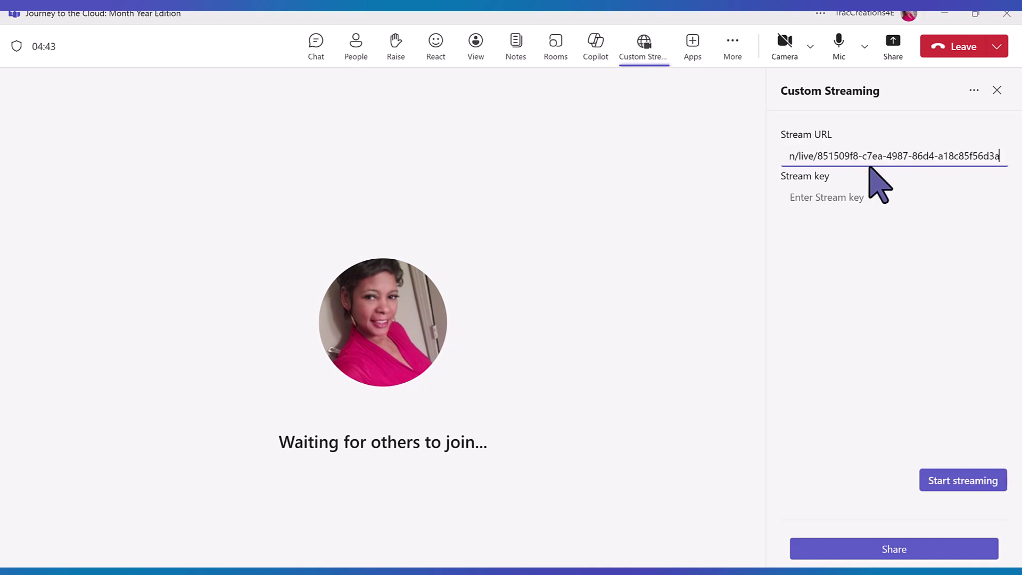
Step: Copy LinkedIn's stream key into the Teams Stream key field
key("alt+Tab")
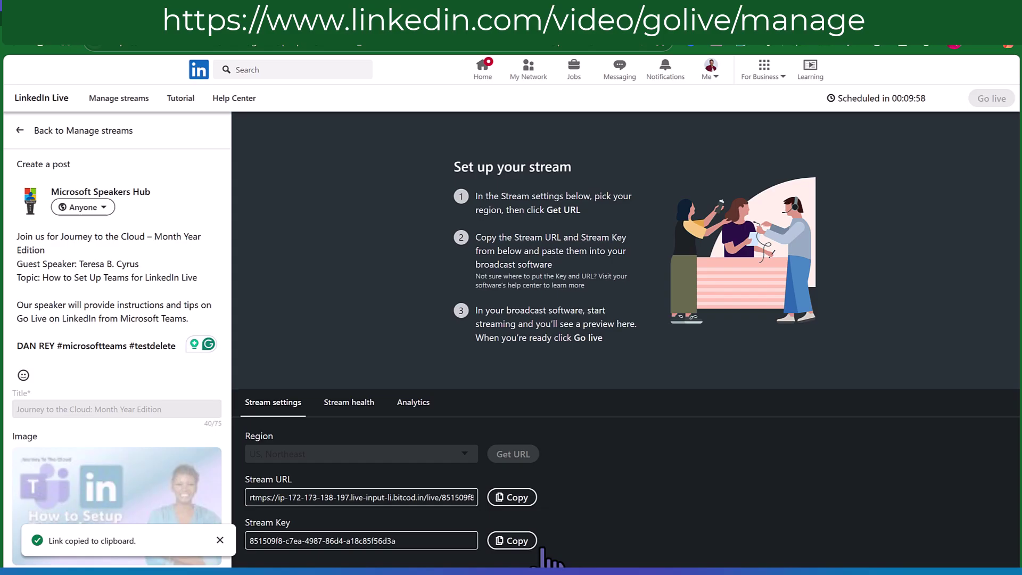
left_click(512, 541)
key("alt+Tab")
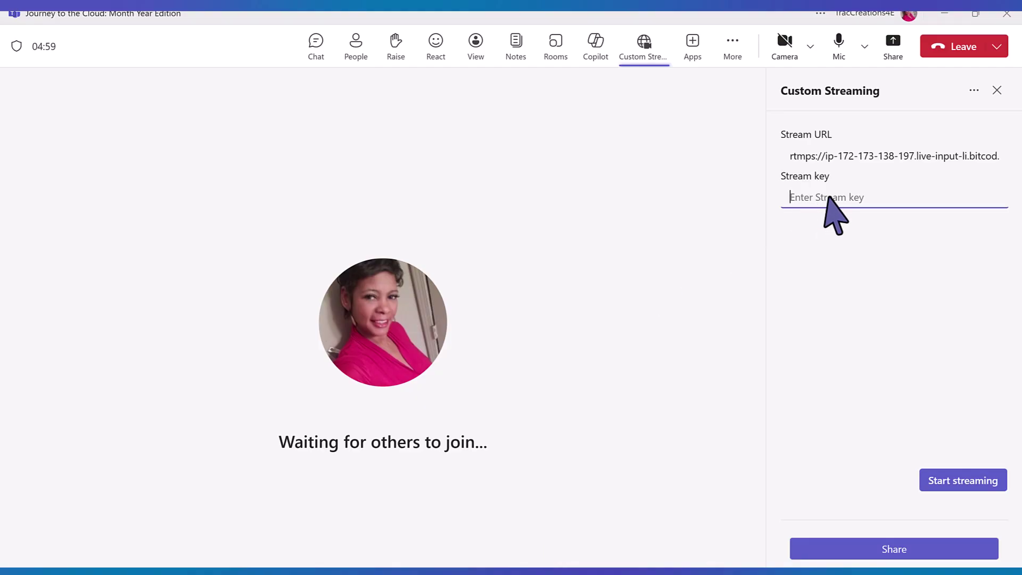
key("ctrl+v")
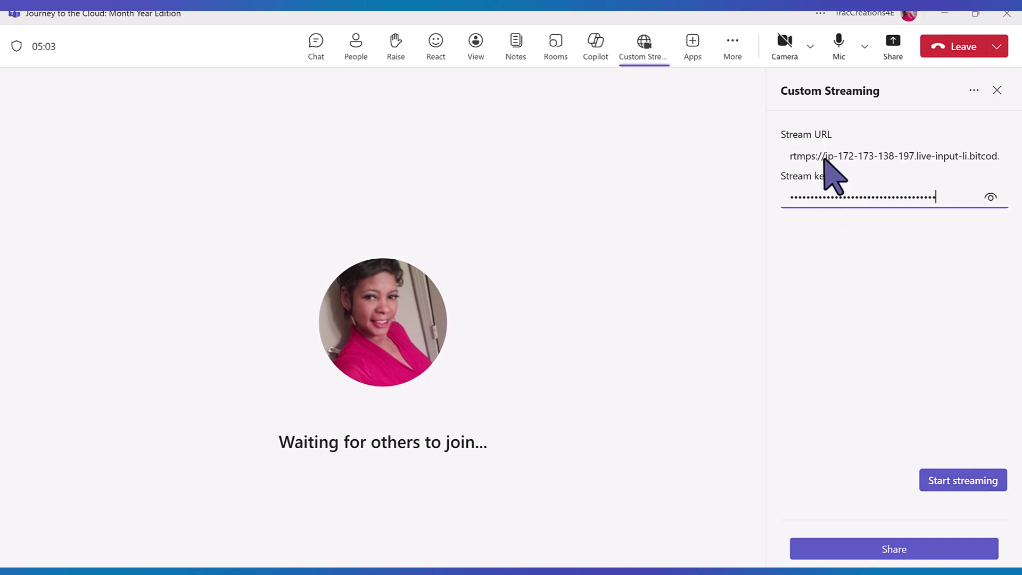
Step: Turn the camera on and start streaming, allowing meeting content to be shared externally
left_click(810, 54)
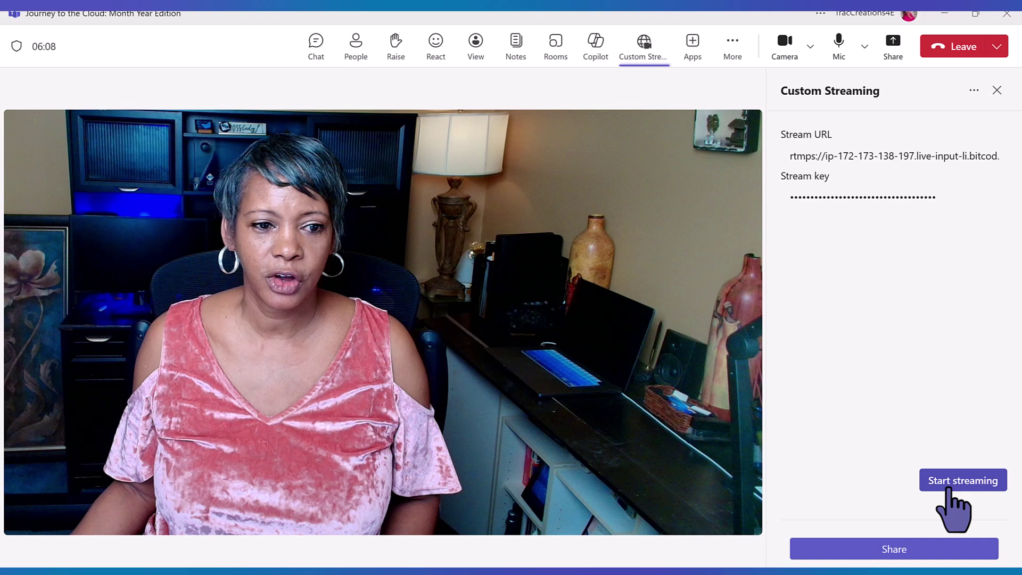
left_click(949, 489)
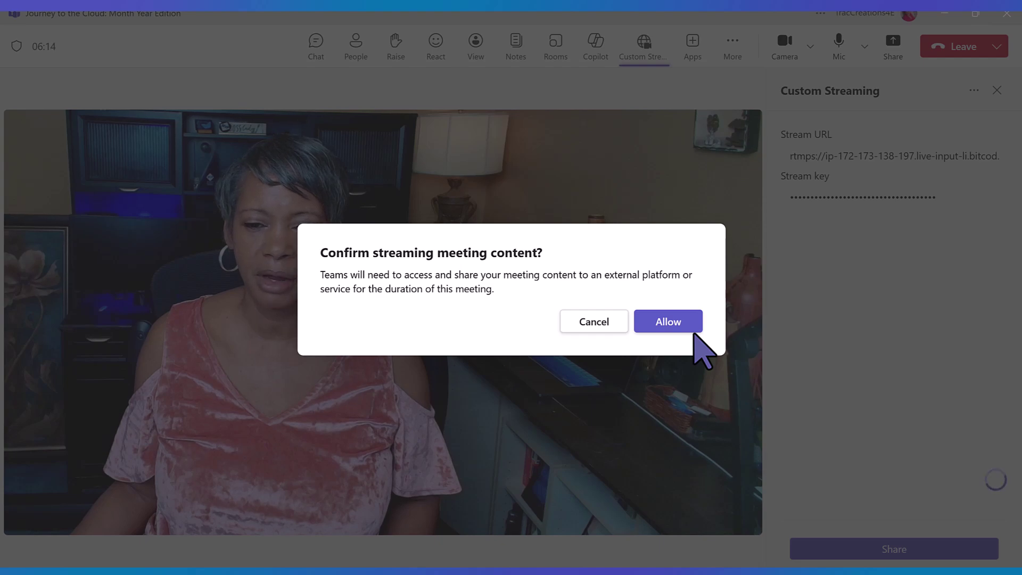
left_click(693, 334)
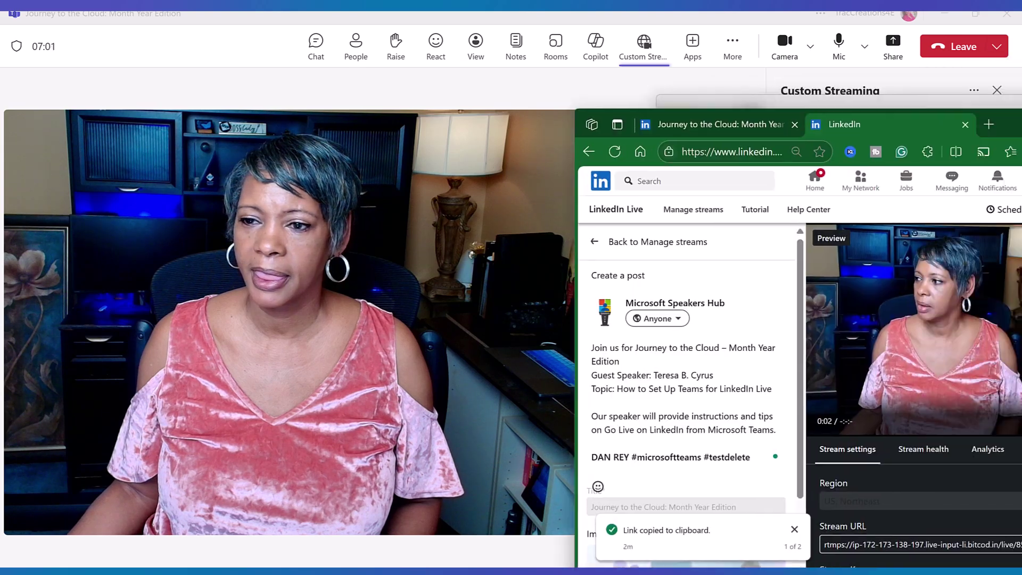
left_click_drag(1008, 108, 608, 108)
Step: Maximize the LinkedIn Live preview window and take the Journey to the Cloud event live
mouse_move(732, 111)
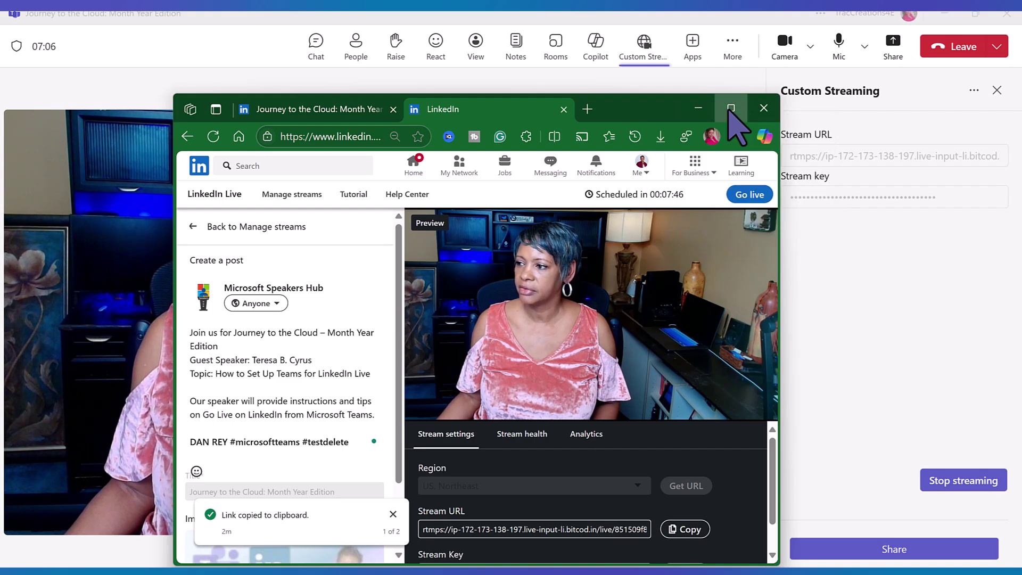
left_click(730, 108)
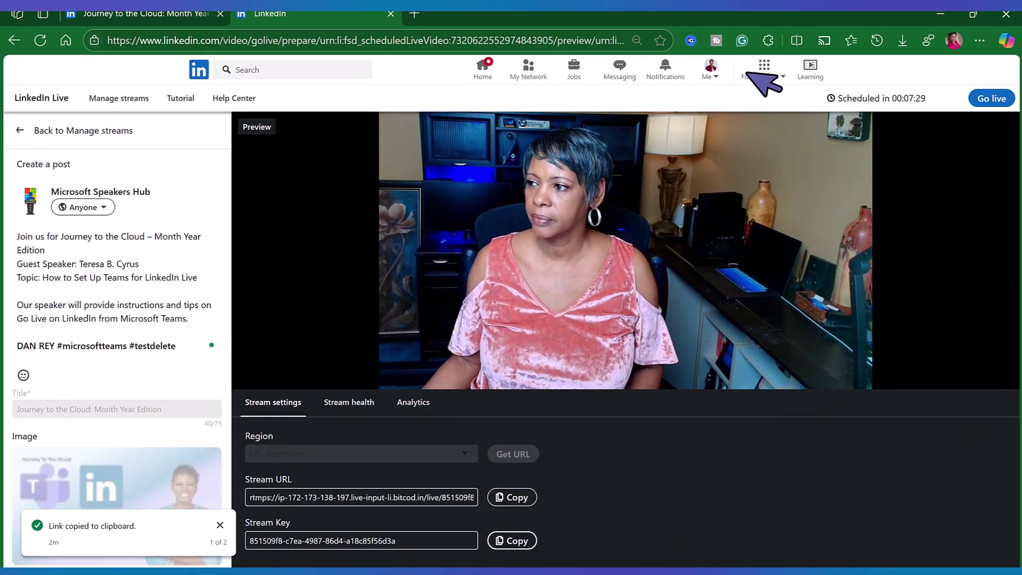
key("alt+Left")
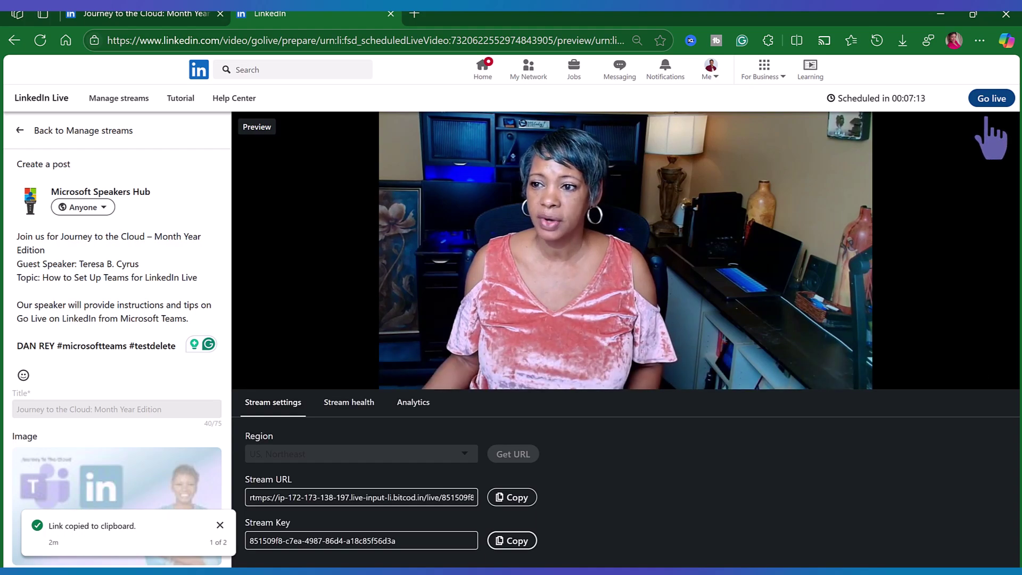
left_click(990, 99)
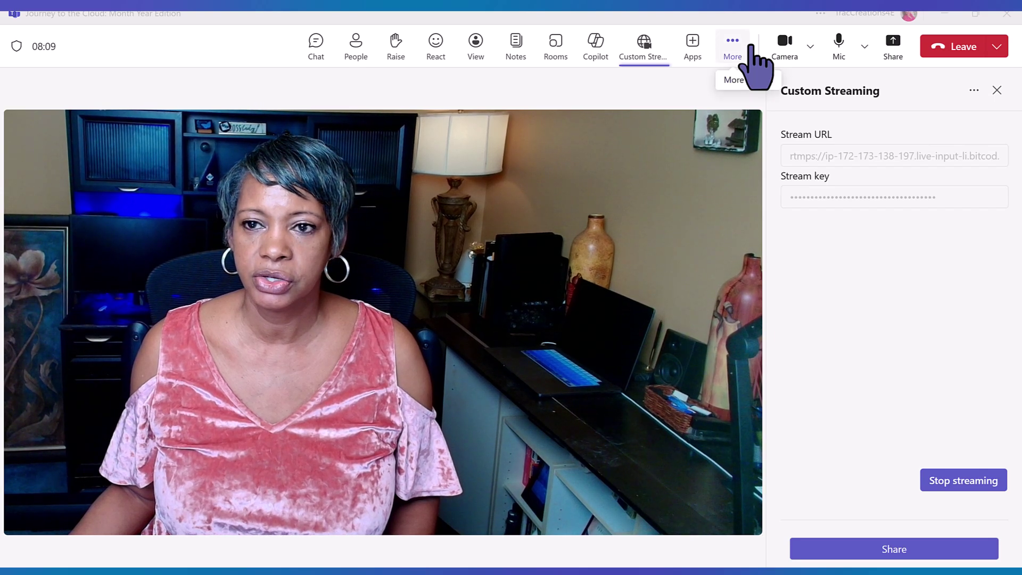
Step: Start recording and transcribing the Teams meeting, confirming the spoken language
left_click(750, 47)
mouse_move(797, 94)
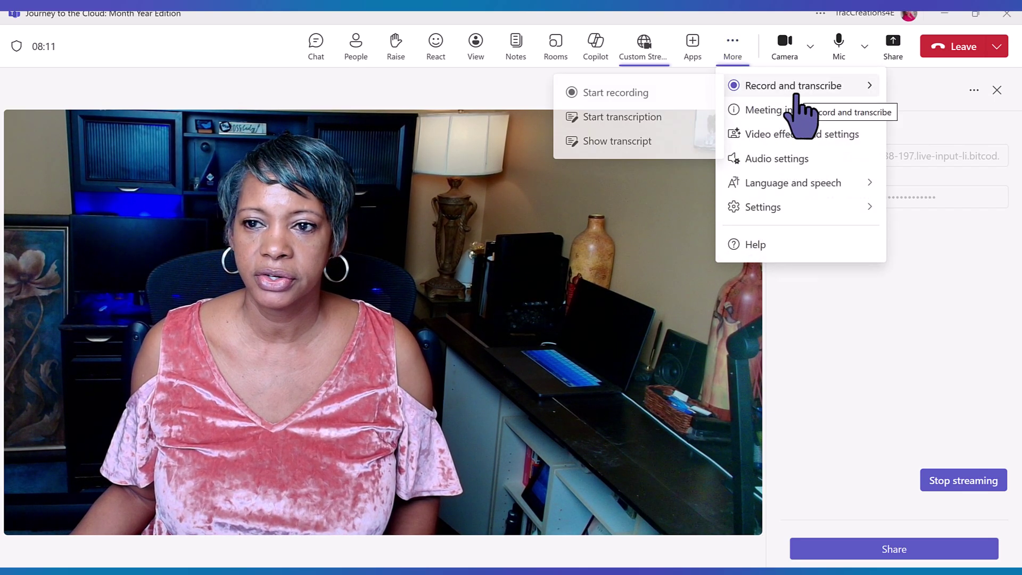
left_click(617, 95)
left_click(623, 344)
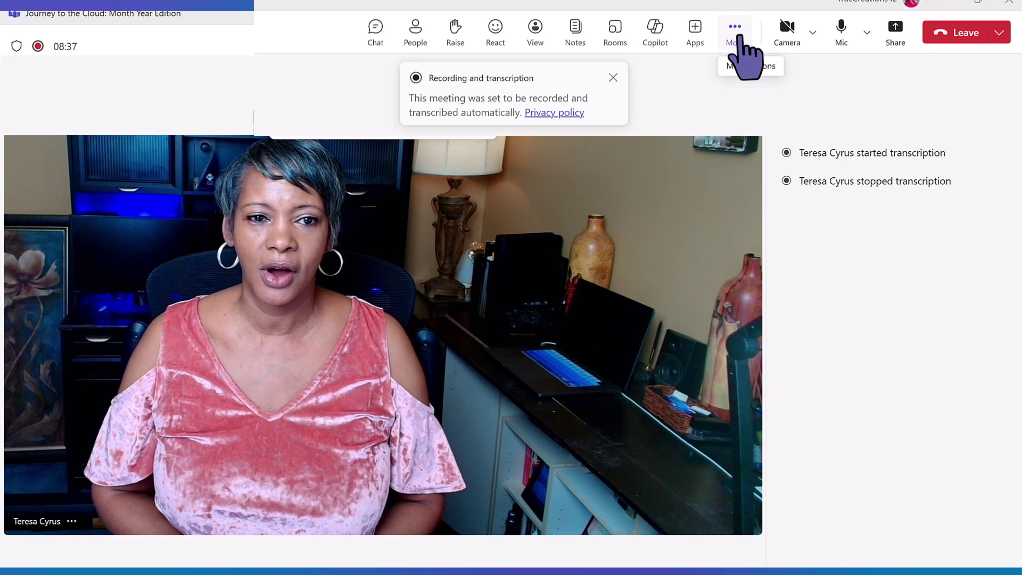
Step: Stop the meeting recording from More > Record and transcribe
left_click(735, 36)
mouse_move(812, 75)
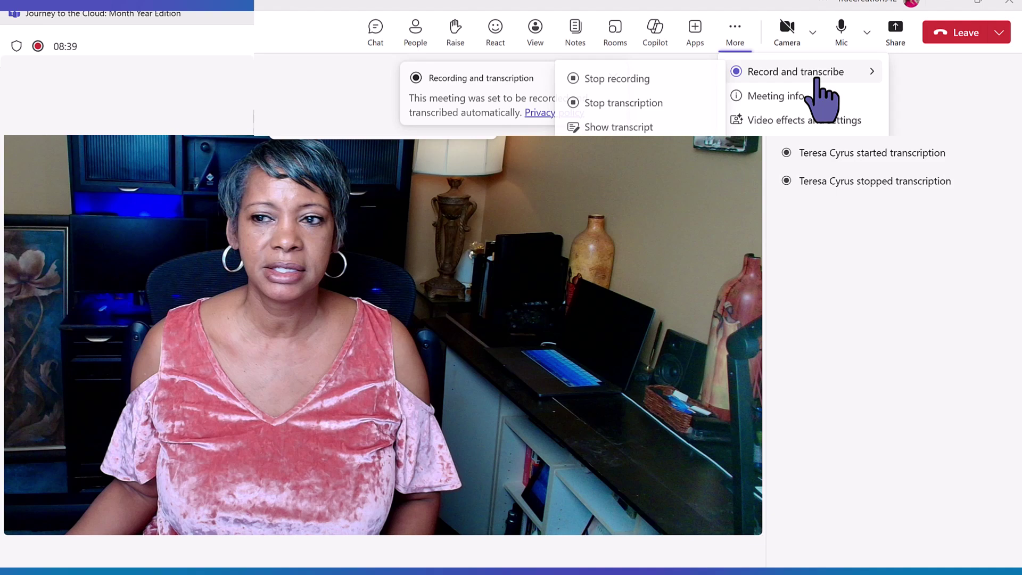
left_click(638, 84)
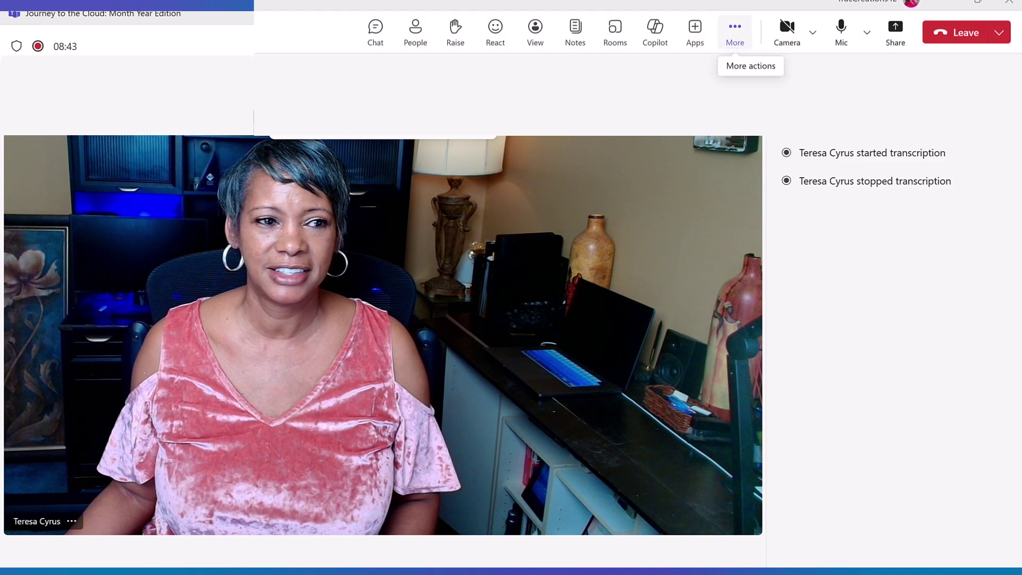